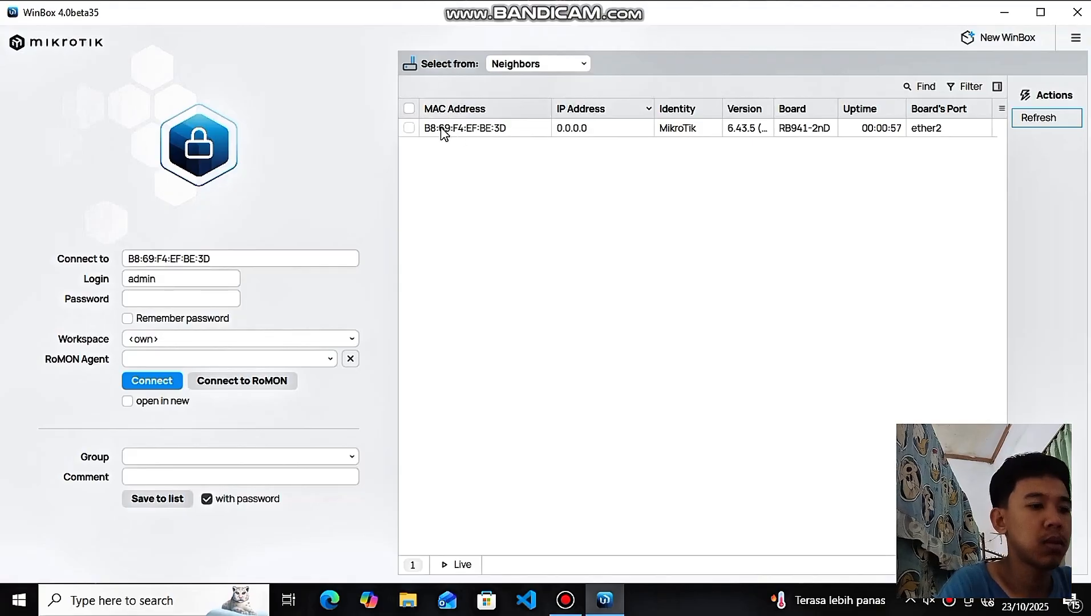
- Connect to the discovered MikroTik router and add an enabled DHCP client on interface ether1
double_click(444, 130)
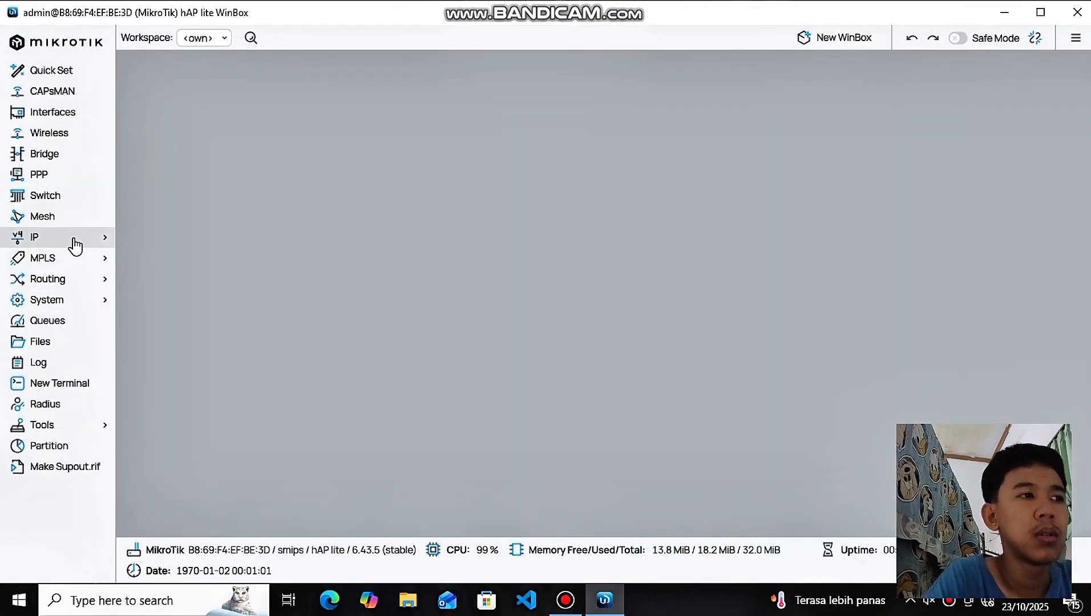
left_click(74, 242)
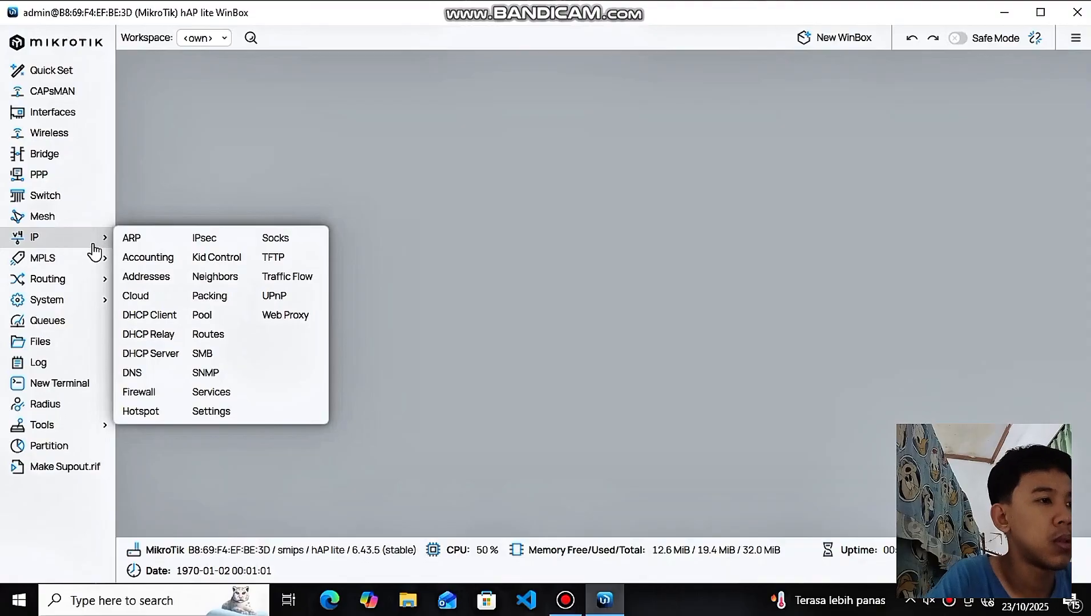
left_click(171, 314)
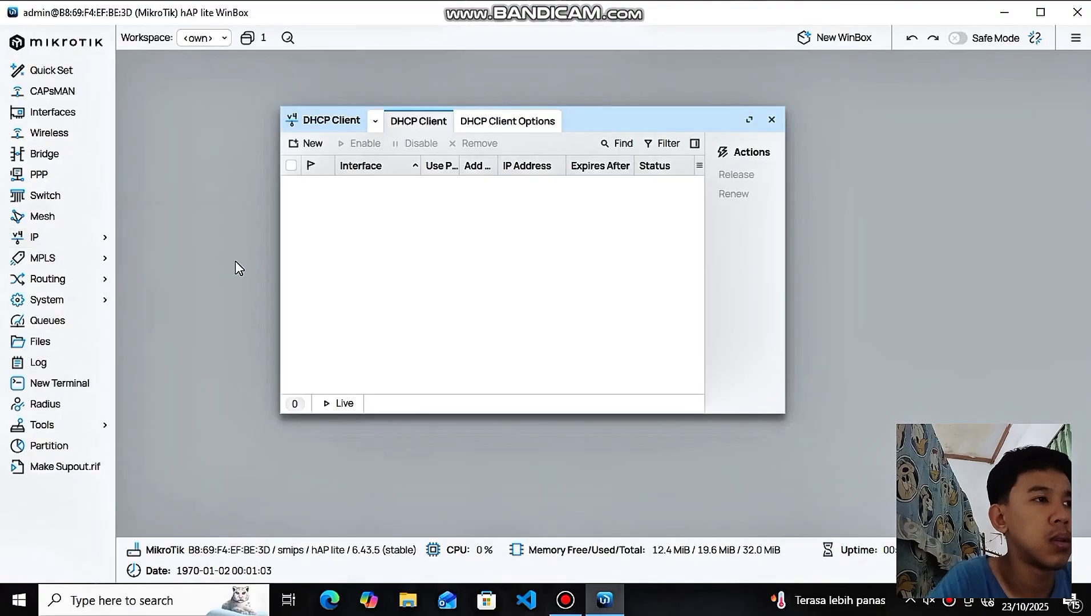
left_click(321, 151)
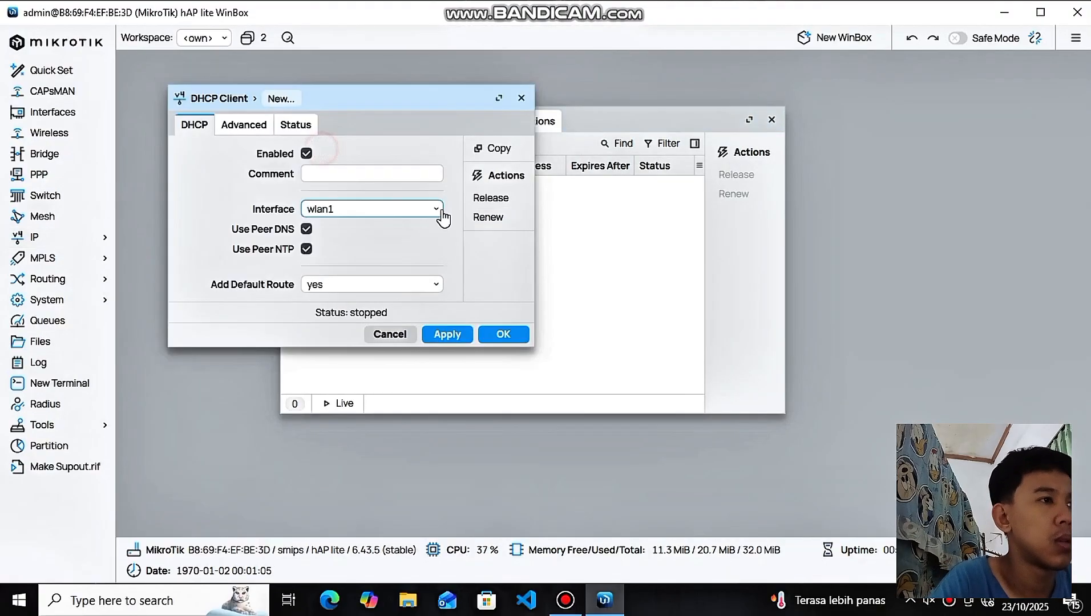
left_click(370, 209)
left_click(378, 235)
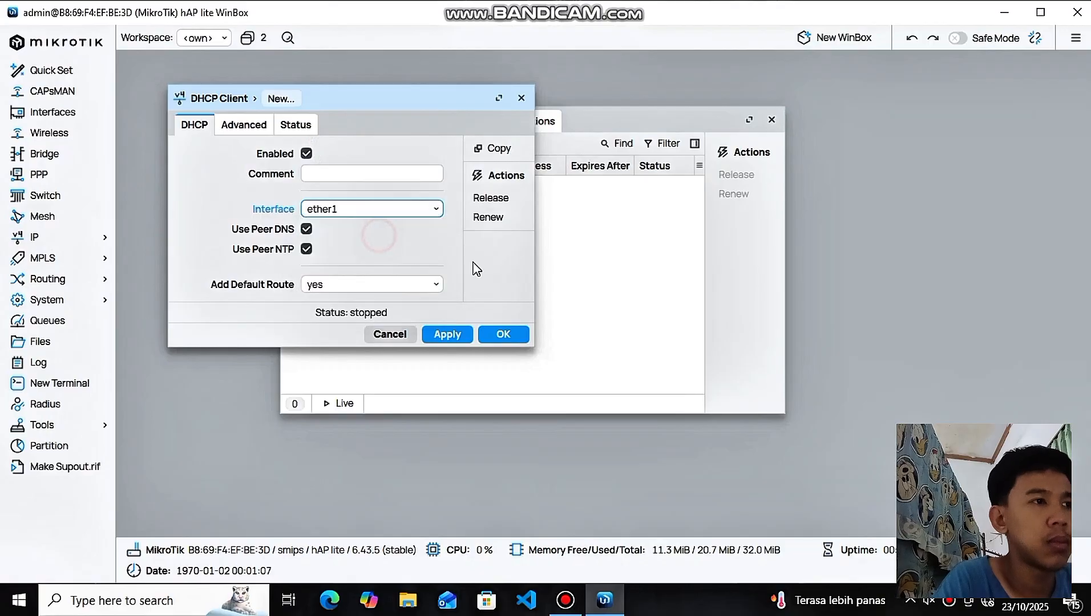
left_click(450, 335)
left_click(499, 334)
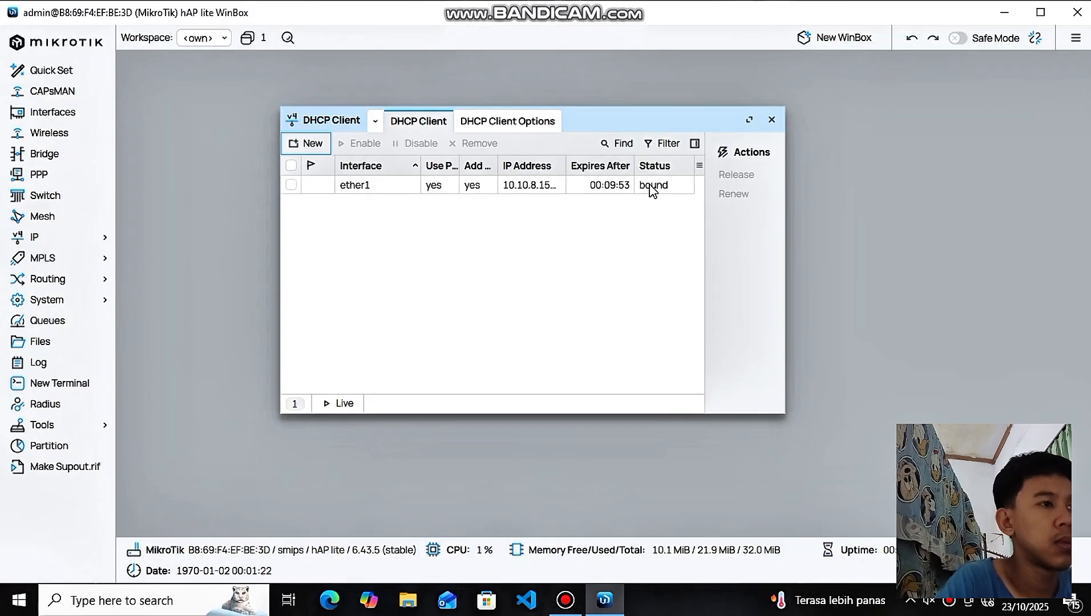
left_click(771, 119)
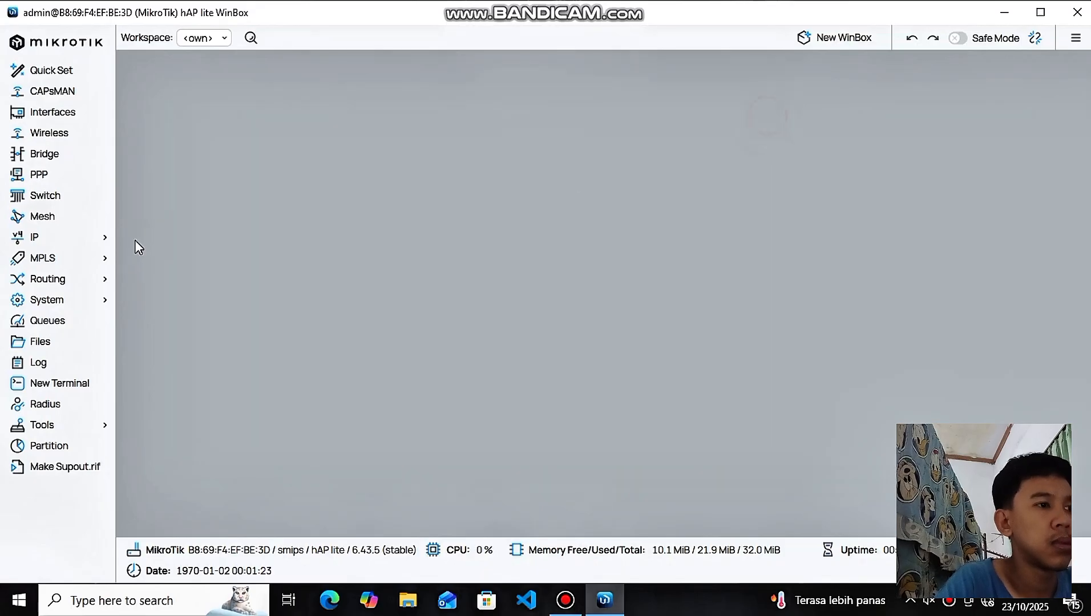
- Allow remote requests in the router's DNS settings and save the change
left_click(90, 240)
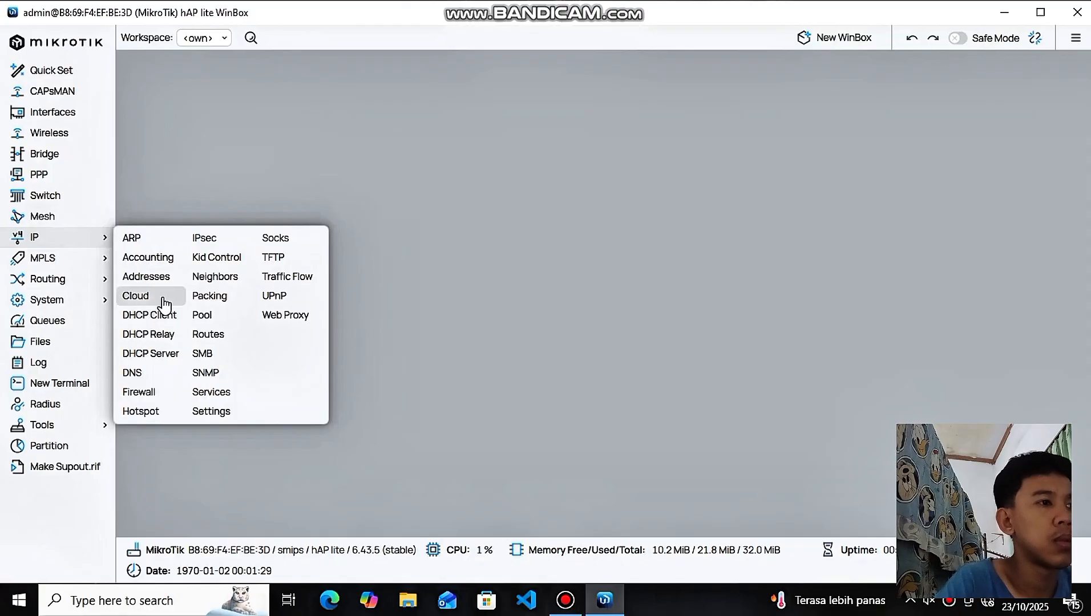
left_click(170, 379)
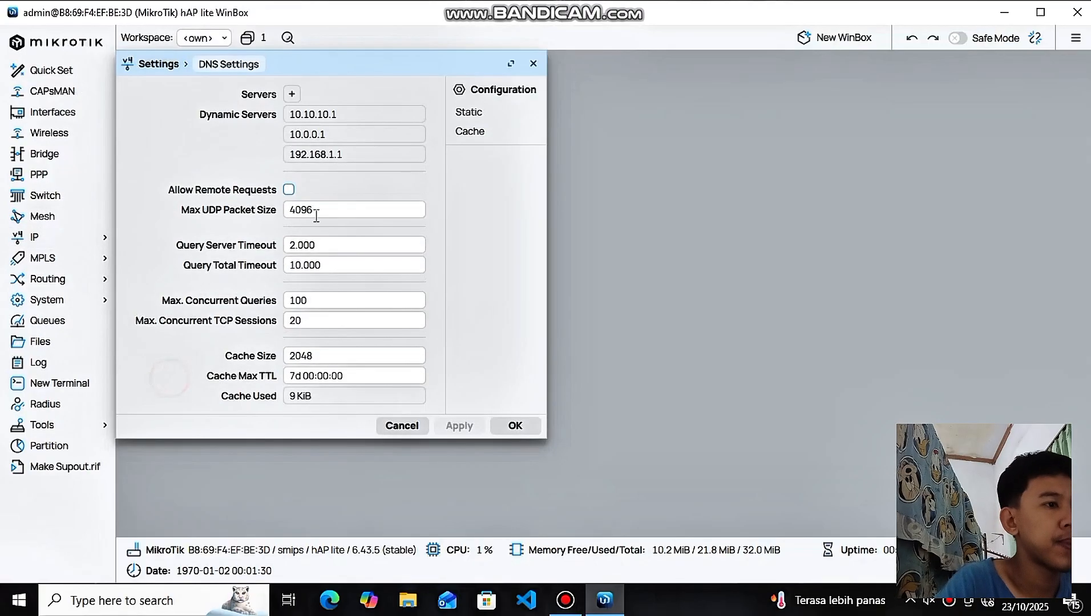
left_click(288, 190)
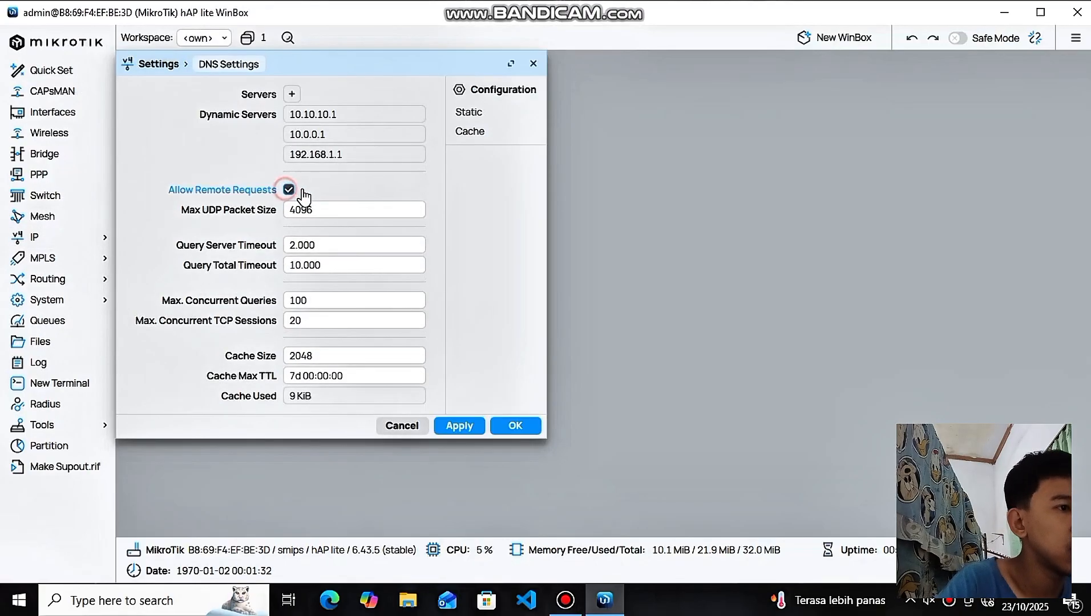
left_click(463, 427)
left_click(513, 426)
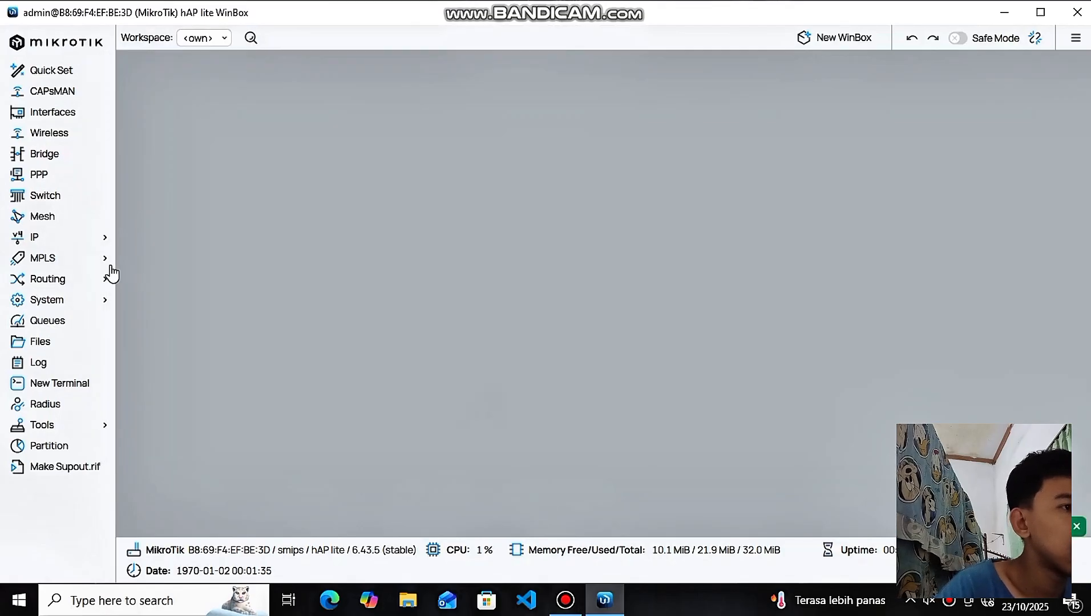
- Start a new entry in the IP address list and assign it to interface ether2
left_click(67, 239)
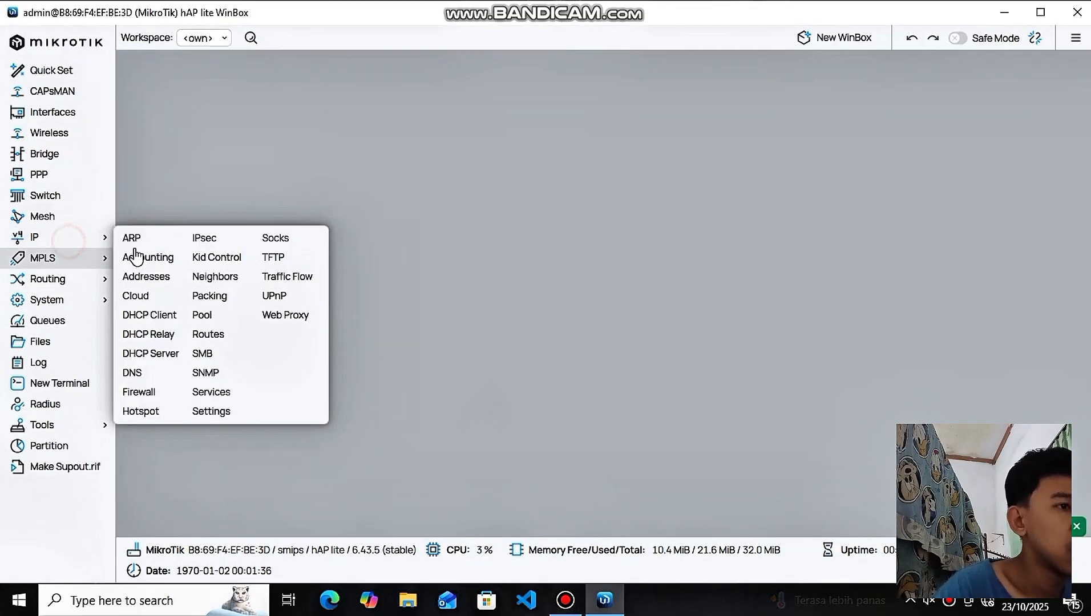
left_click(166, 282)
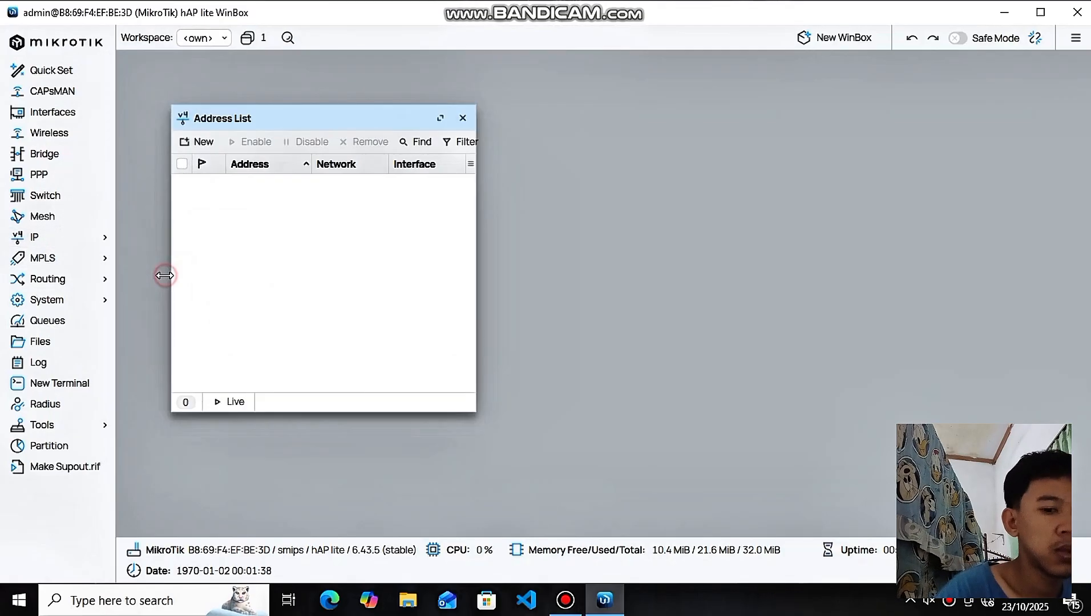
left_click(193, 144)
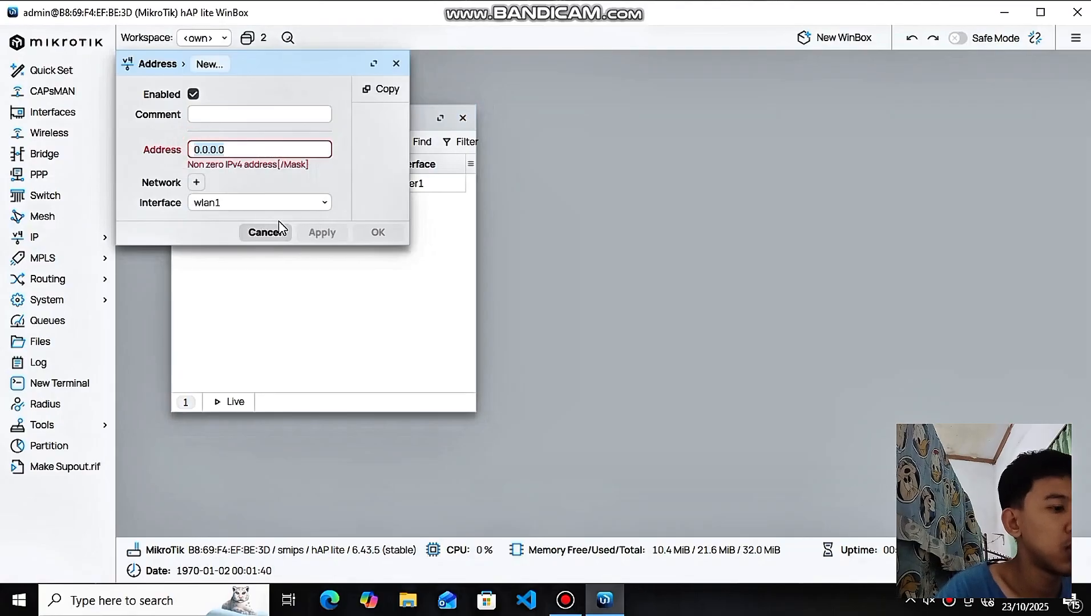
left_click(287, 202)
left_click(281, 239)
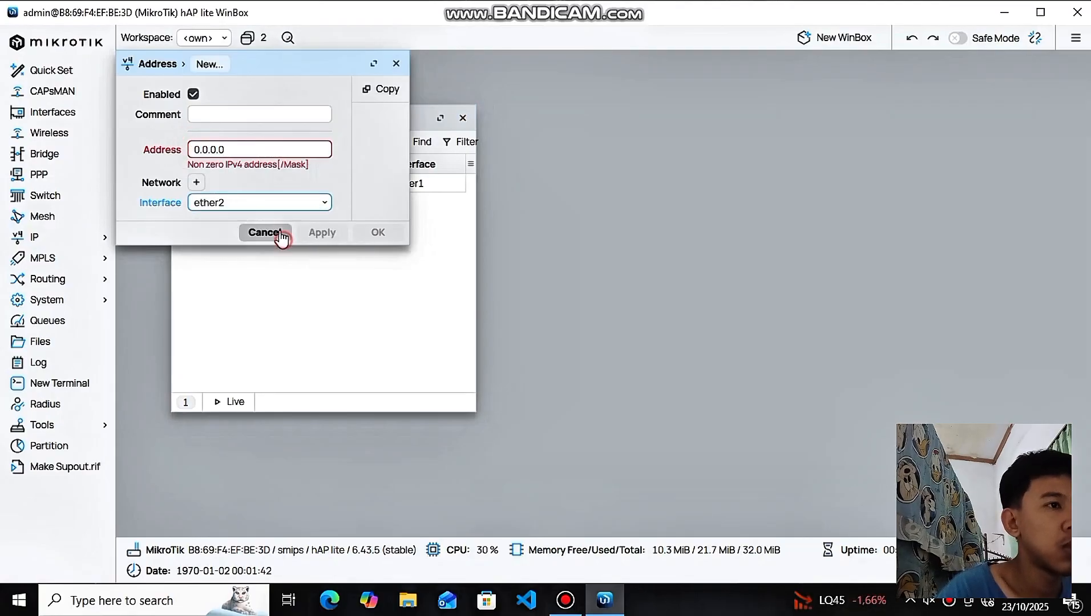
- Set the new entry's address to 192.168.5.2/24, save it and close the address list
left_click(244, 147)
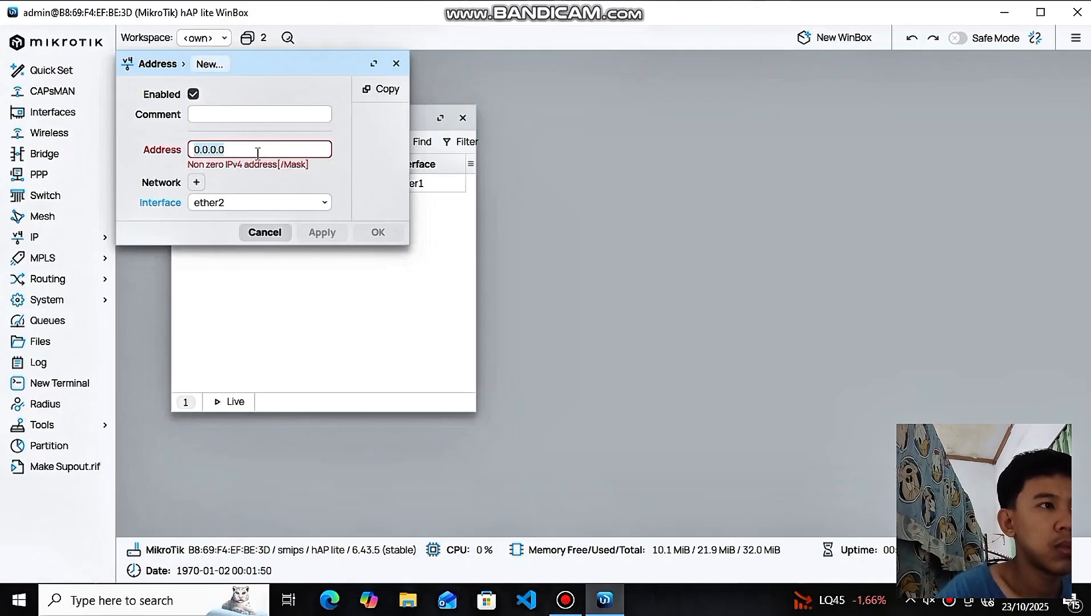
type("192")
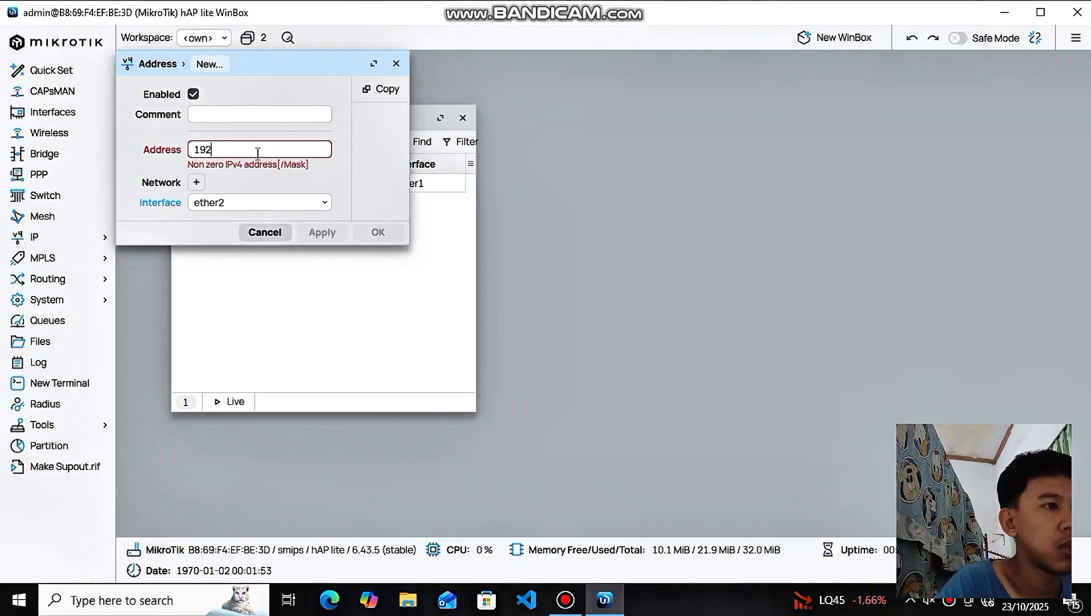
type(".168/")
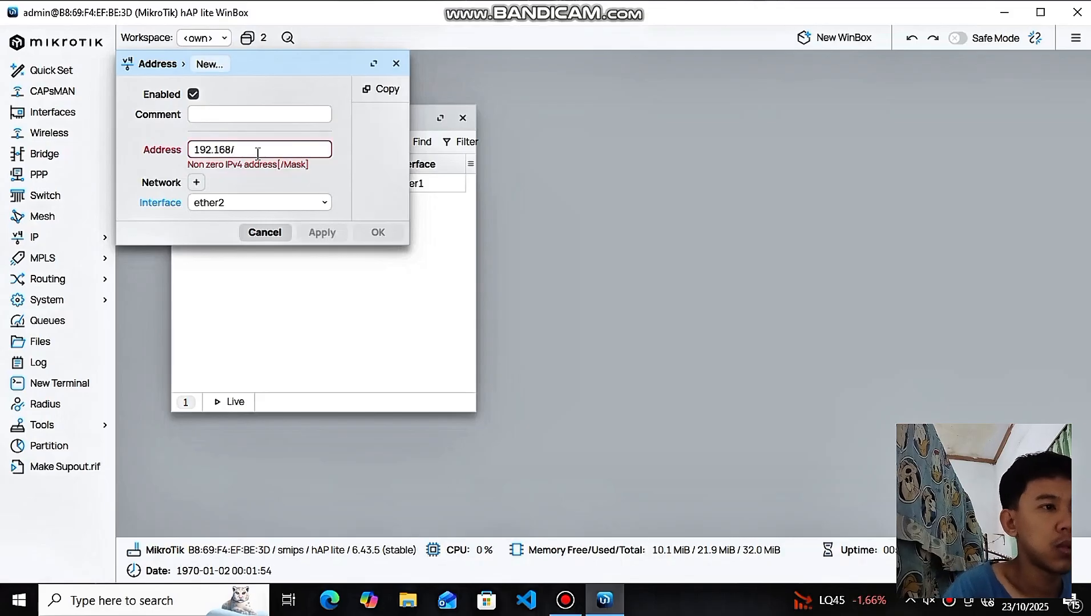
key("BackSpace")
type(".5")
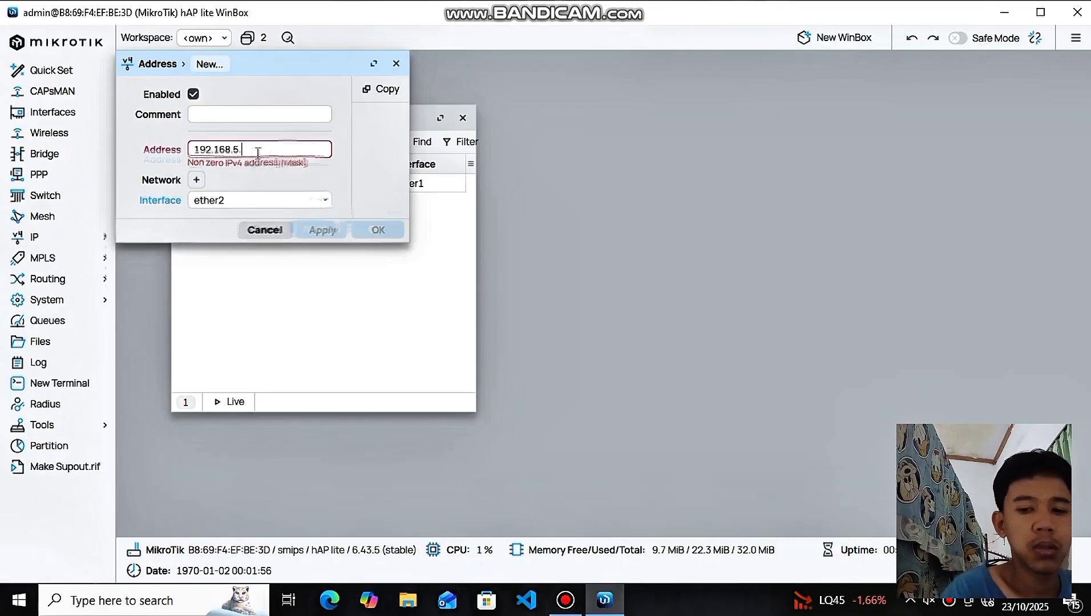
type(".2")
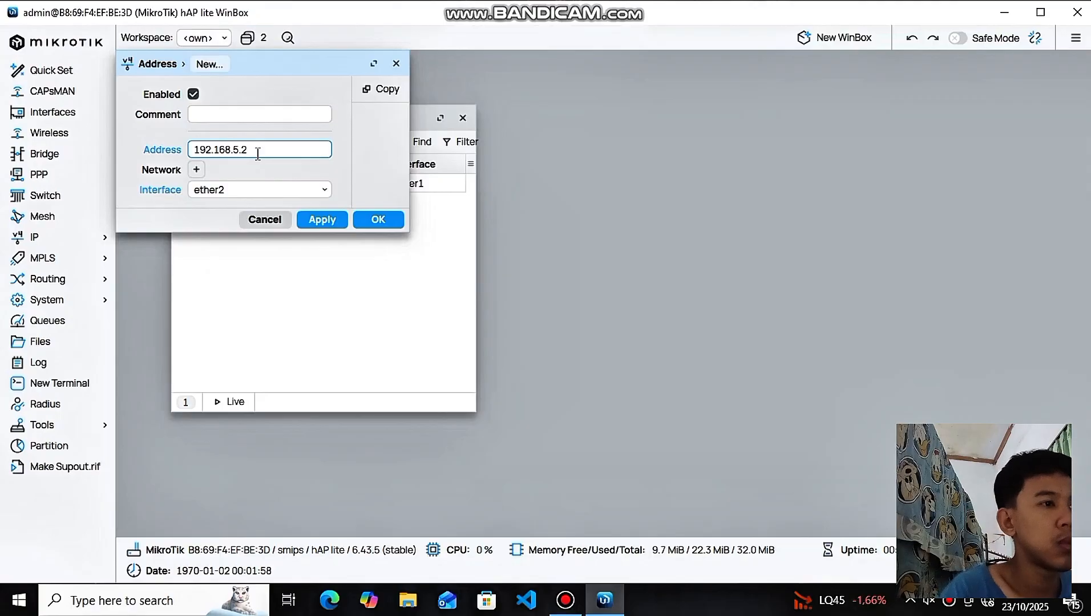
type("/24")
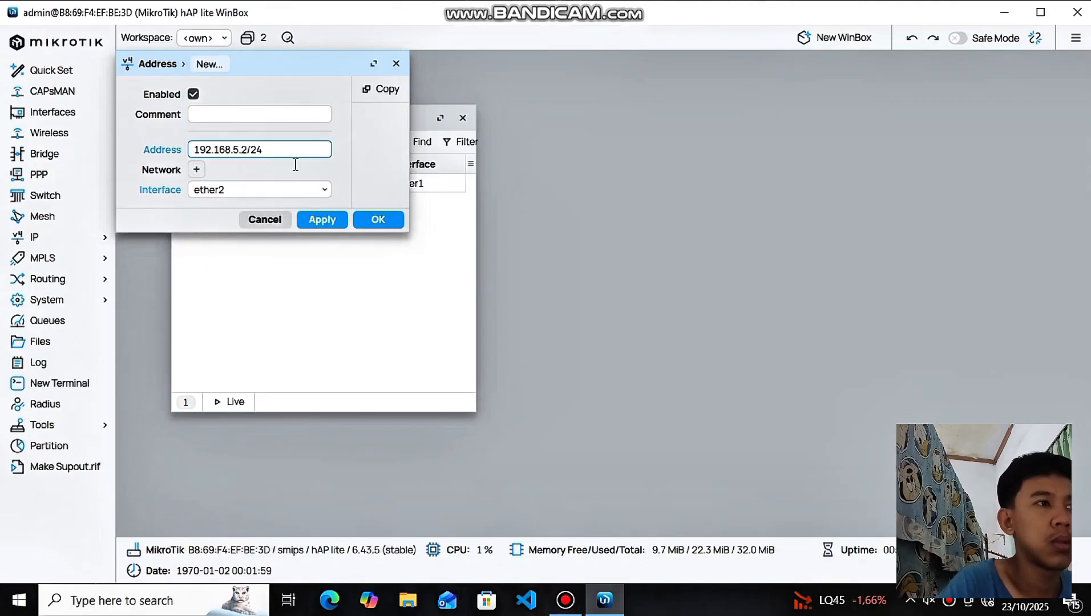
left_click(244, 150)
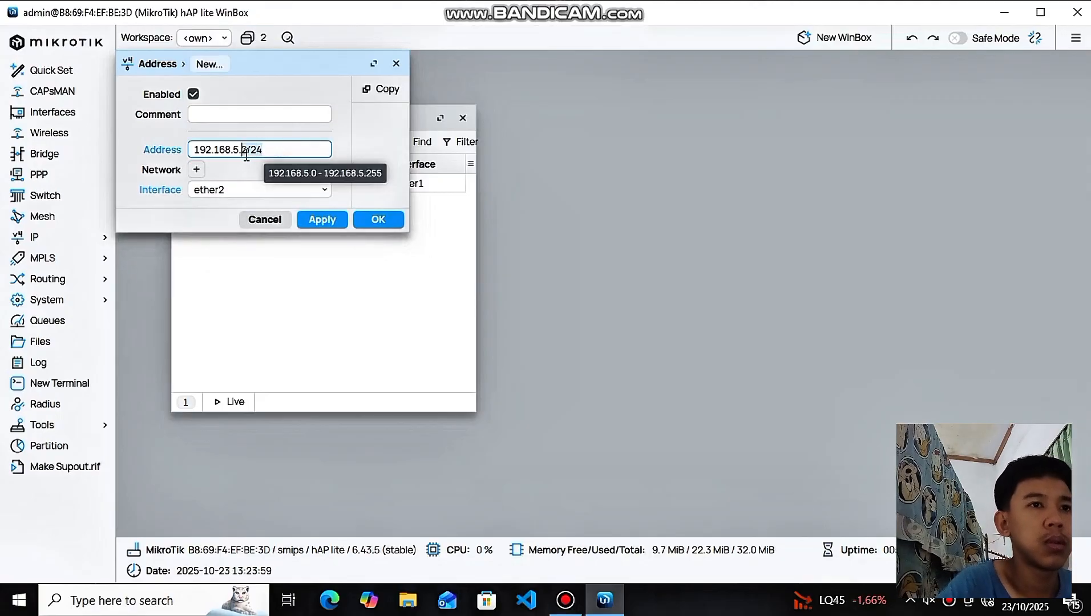
left_click_drag(249, 158, 296, 142)
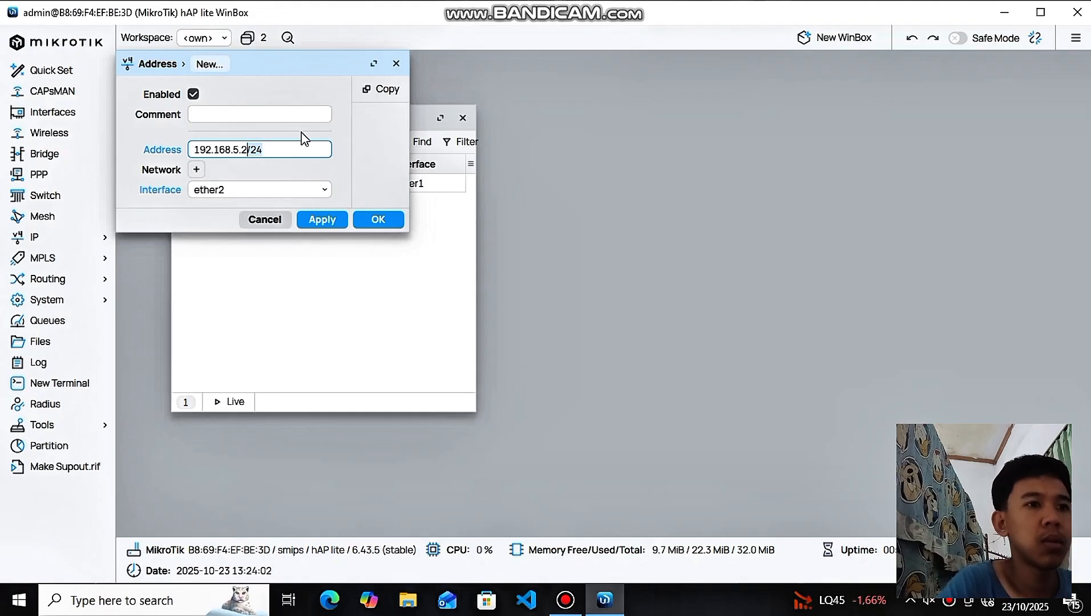
left_click(320, 220)
left_click(387, 220)
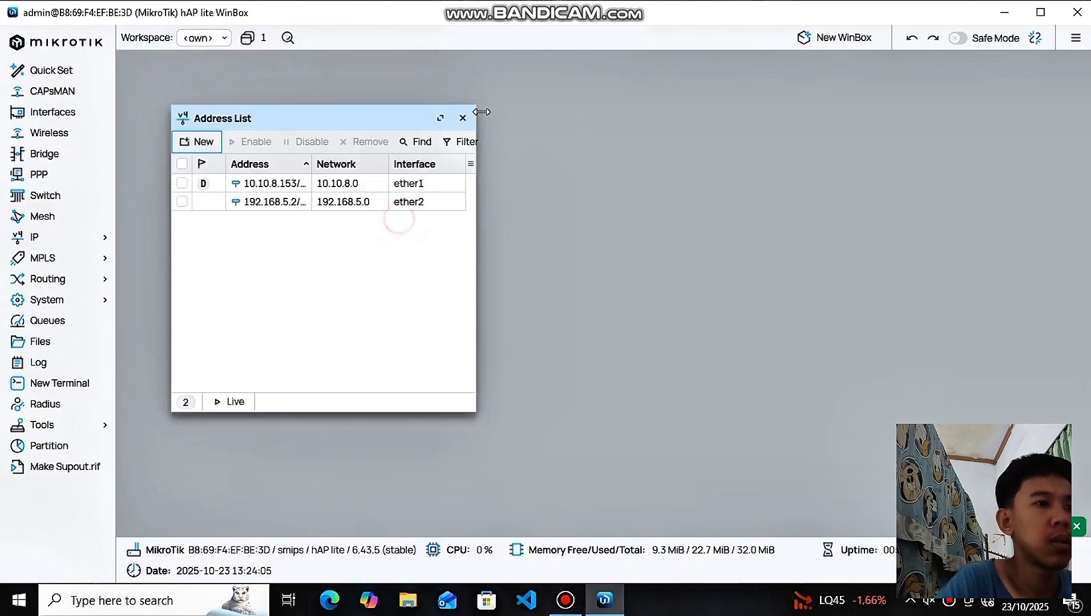
left_click(462, 117)
- Create a new firewall NAT rule in the srcnat chain with ether1 as the outgoing interface
left_click(112, 236)
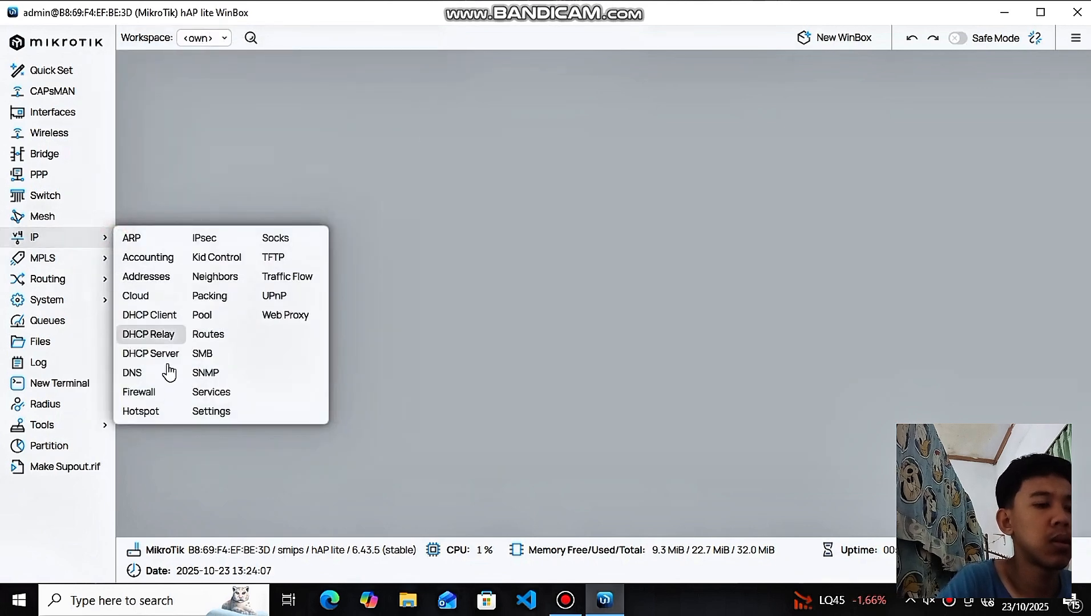
left_click(156, 394)
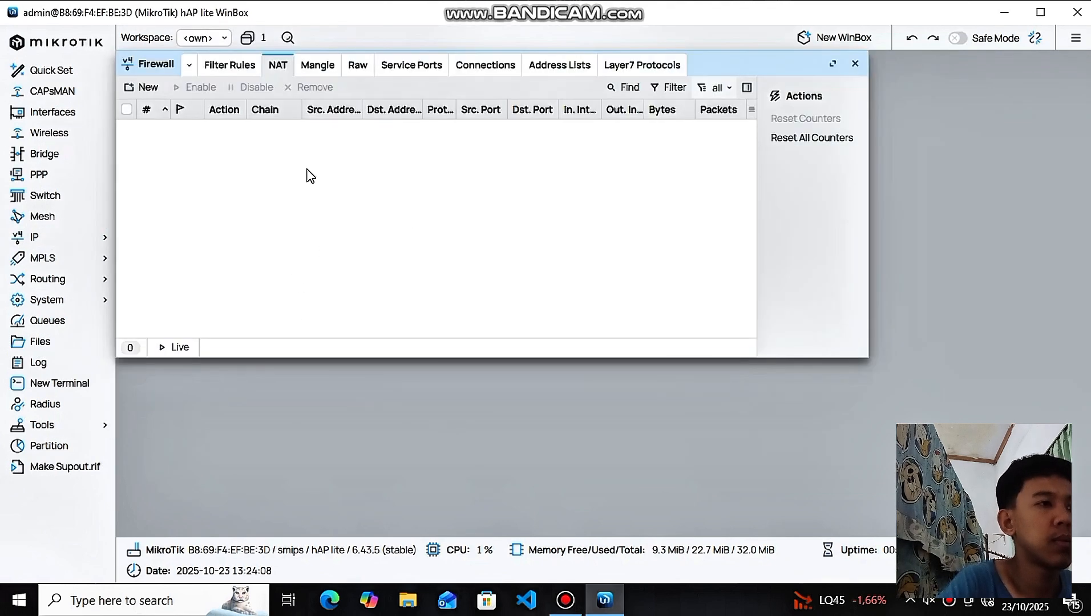
left_click(145, 88)
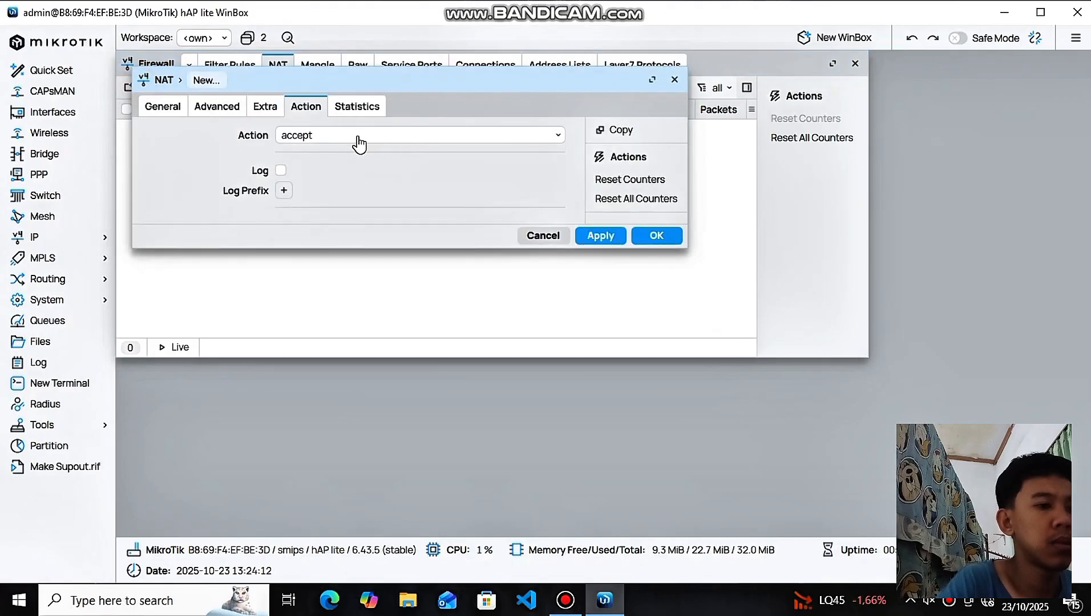
left_click(163, 108)
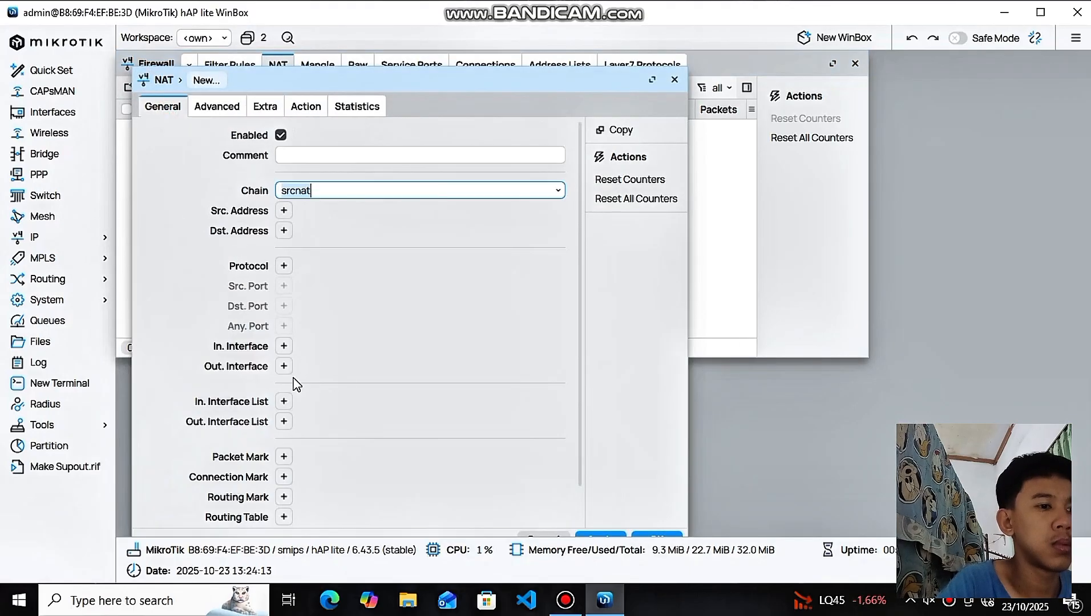
left_click(284, 366)
left_click(407, 363)
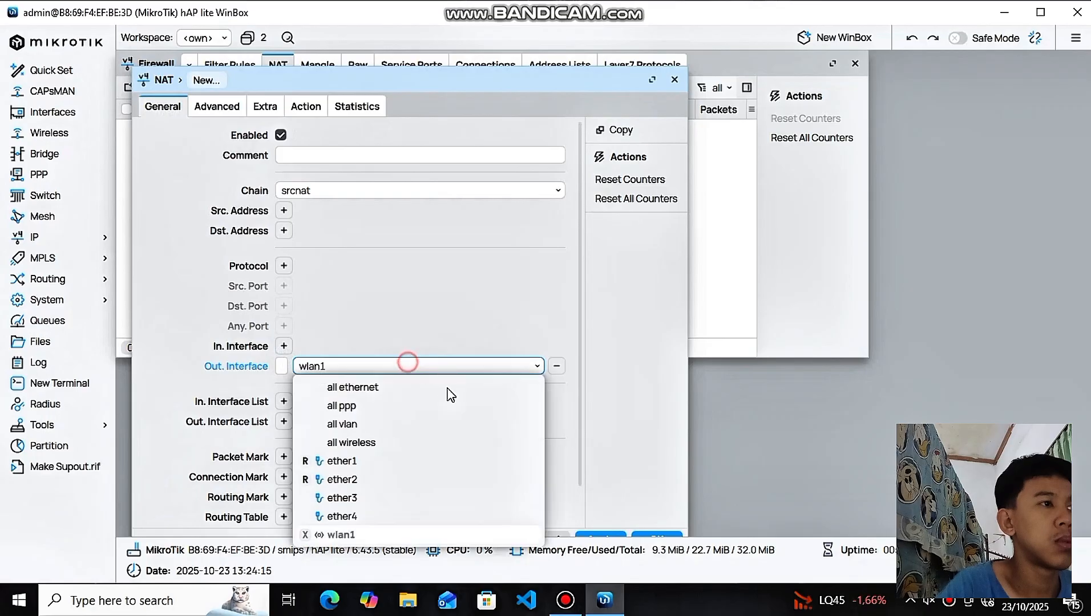
left_click(343, 464)
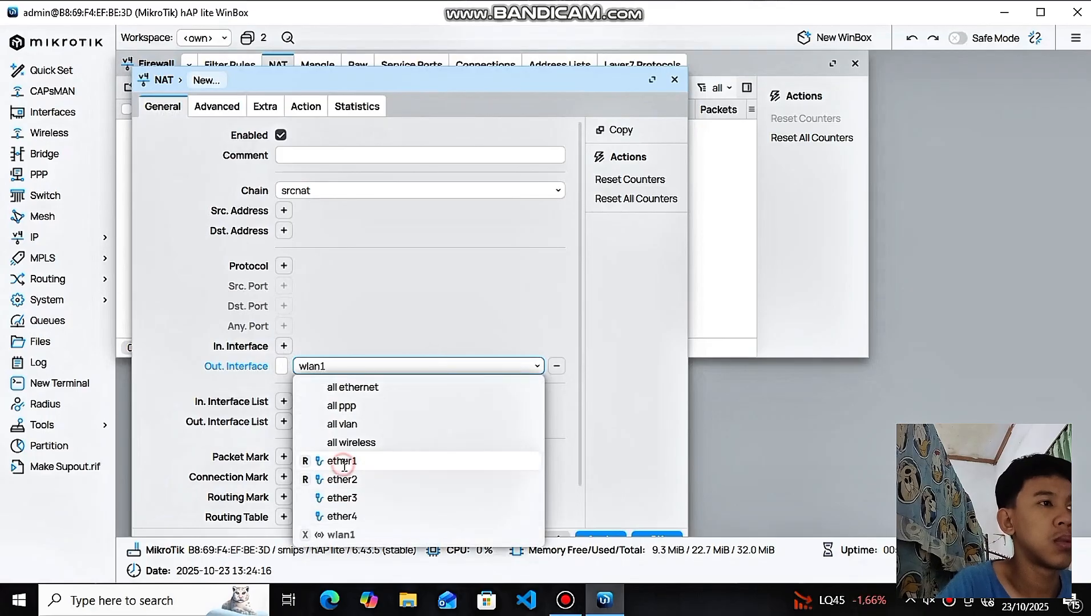
- Set the NAT rule's action to masquerade, save the rule and close the firewall window
left_click(305, 107)
left_click(372, 135)
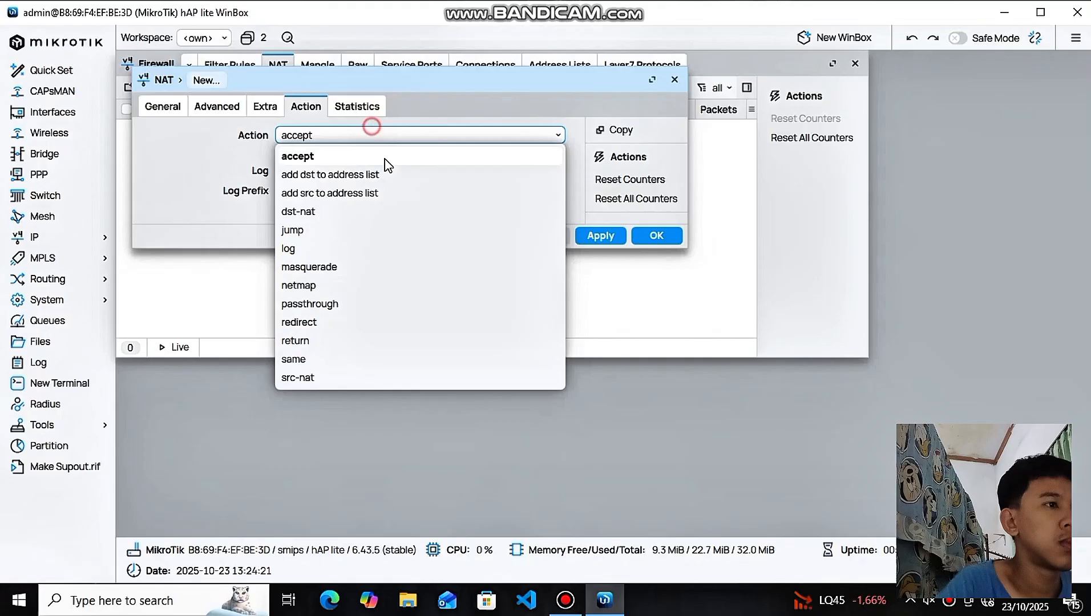
left_click(335, 267)
left_click(598, 255)
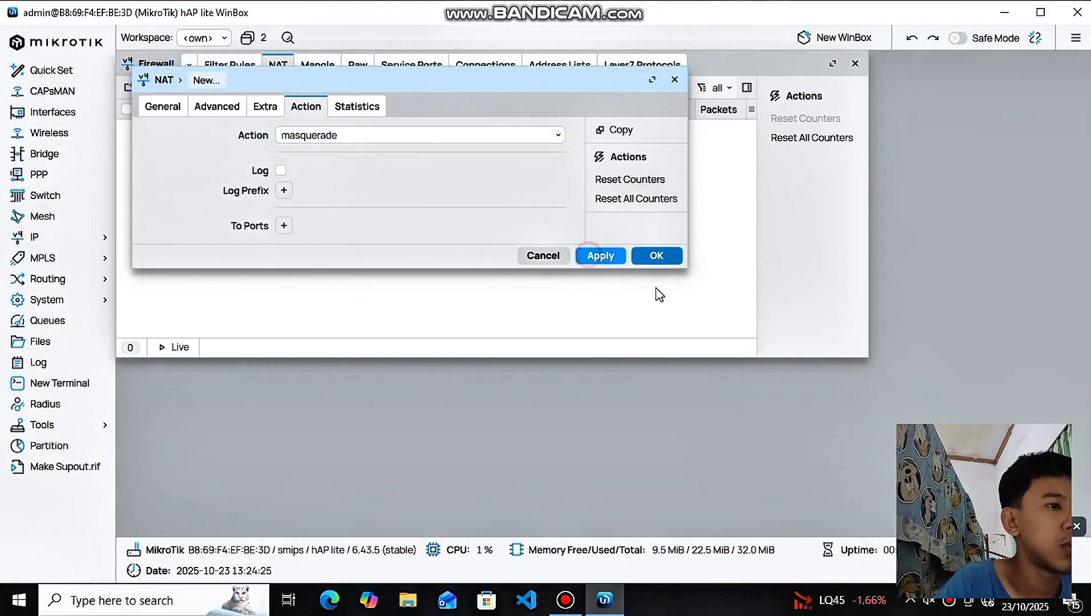
left_click(654, 254)
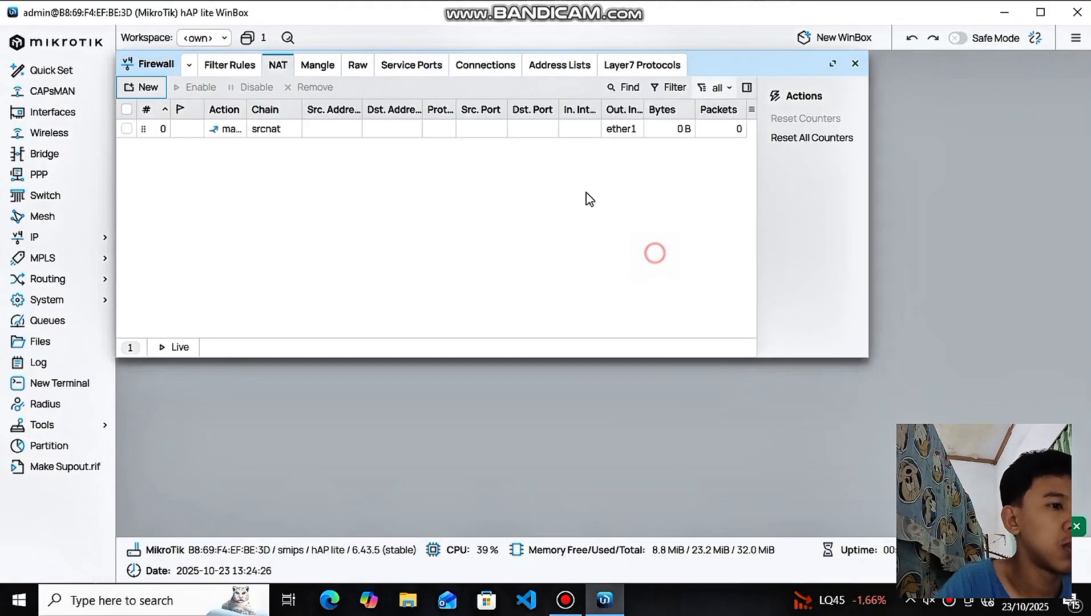
left_click(855, 64)
- Start the DHCP server setup wizard and choose ether2 as the DHCP server interface
left_click(71, 239)
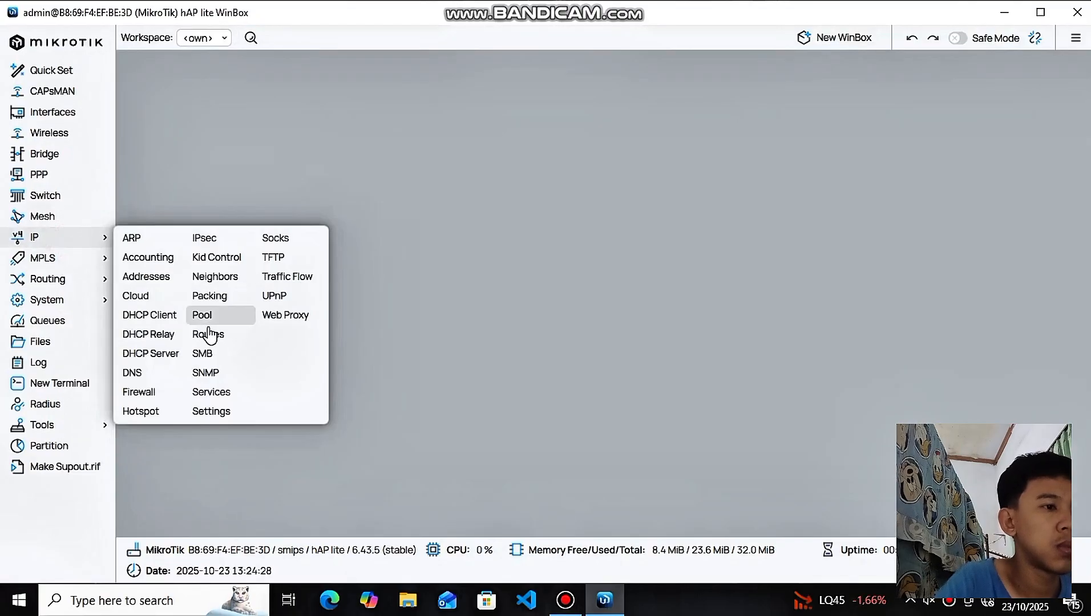
left_click(163, 358)
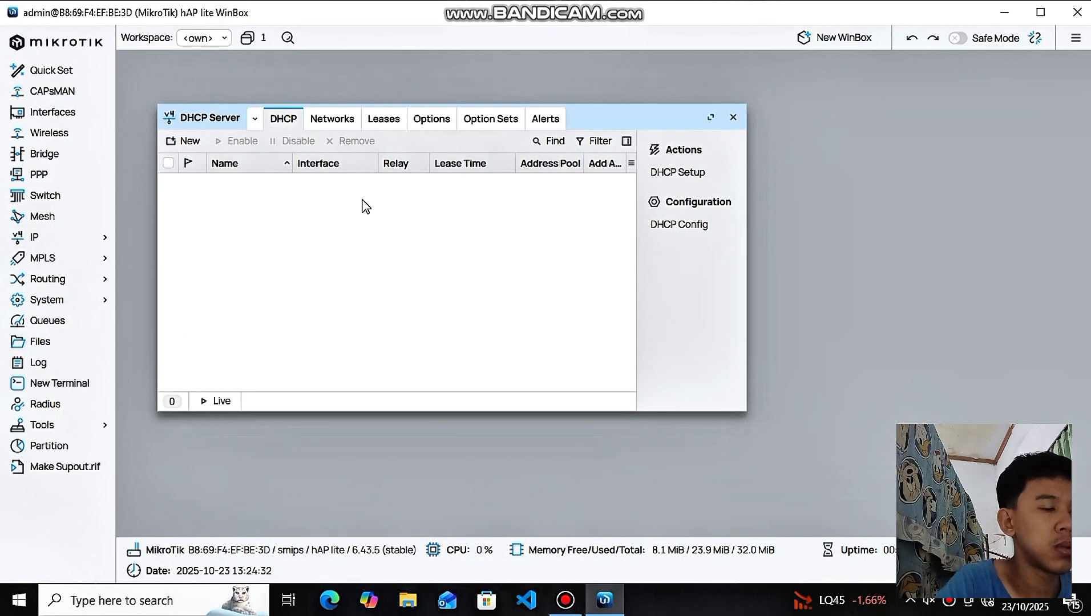
left_click(664, 171)
left_click(402, 149)
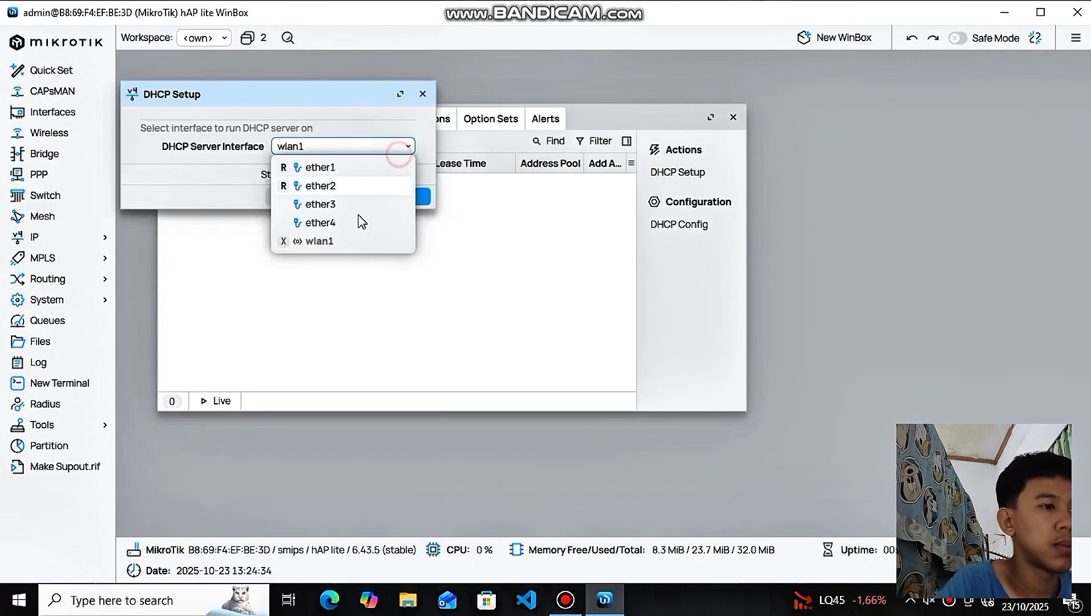
left_click(349, 181)
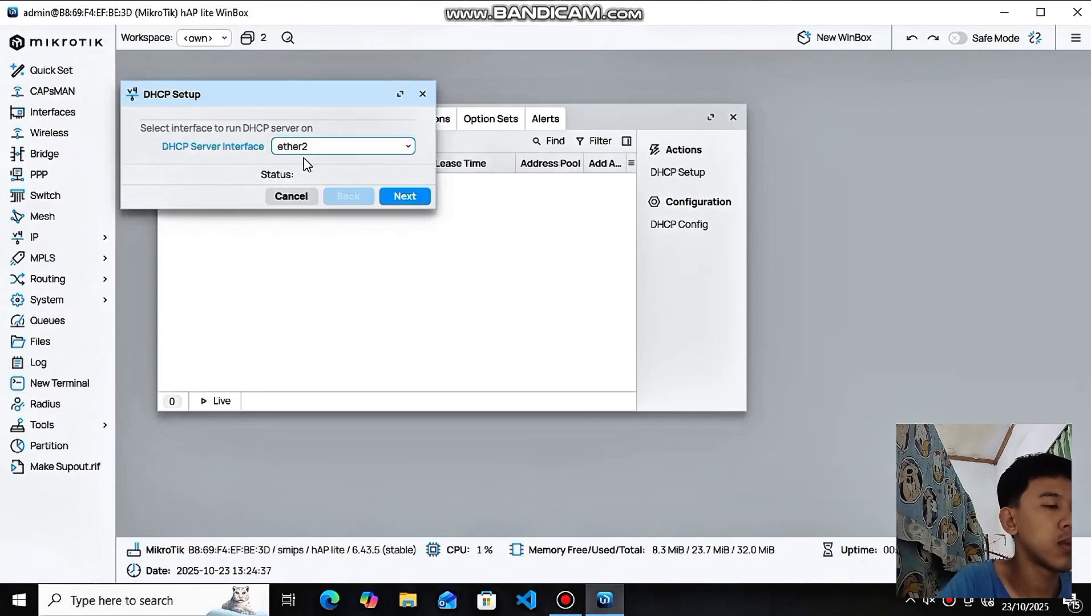
left_click(415, 195)
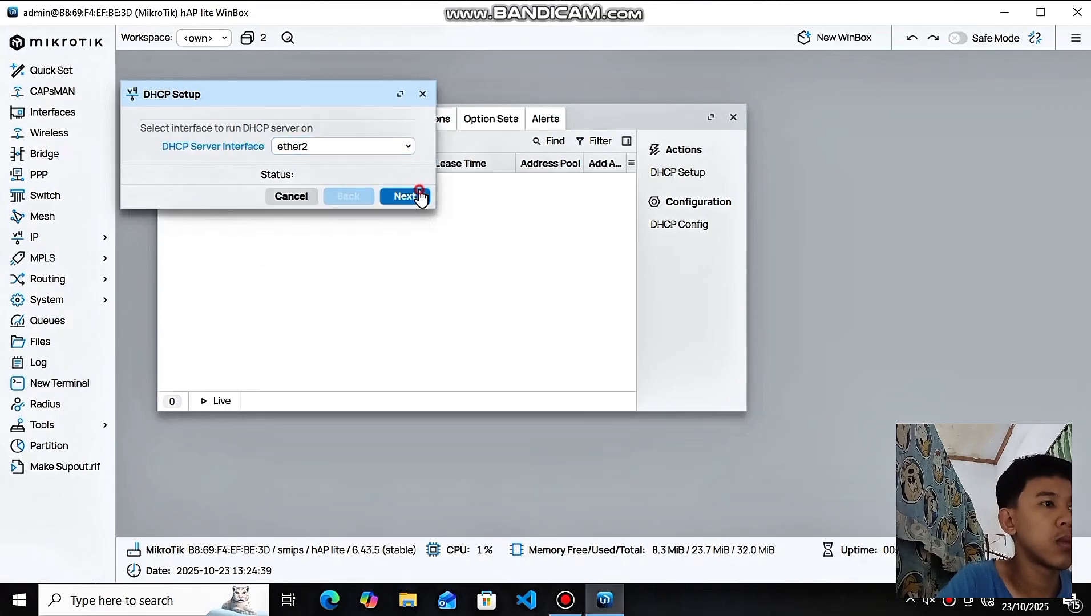
- Complete the DHCP setup with address space 192.168.5.0/24, the suggested address pool and lease time 00:10:00, and close the DHCP server window
left_click(407, 194)
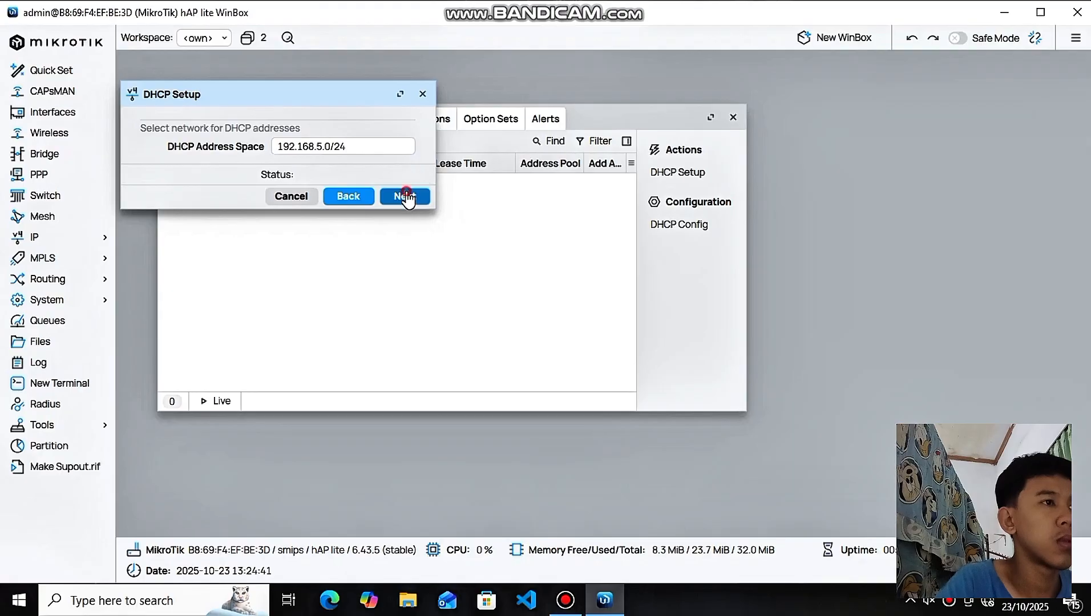
left_click(398, 195)
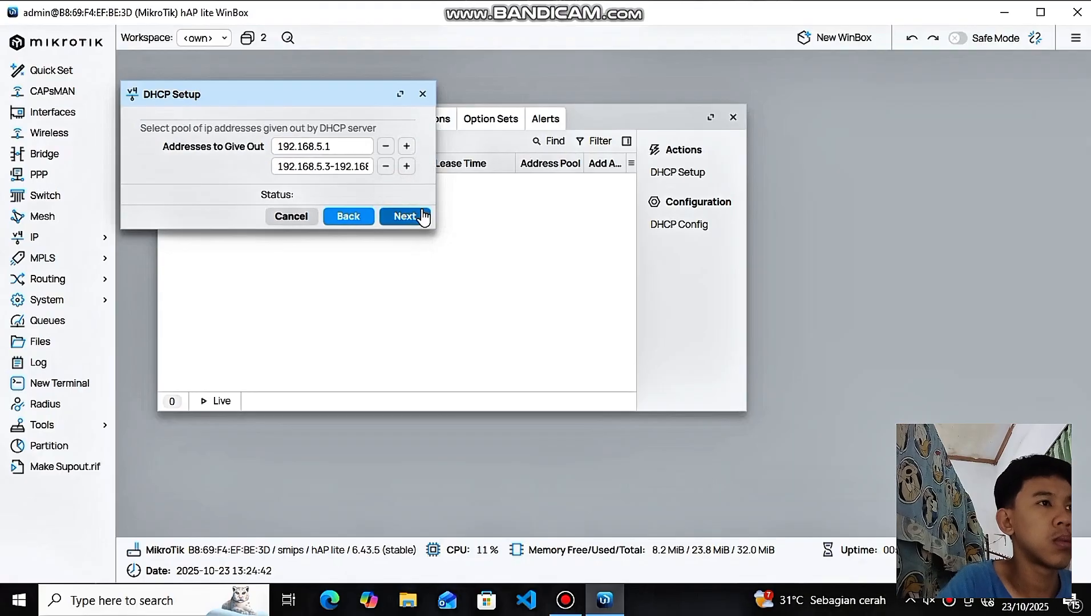
left_click(416, 216)
left_click(420, 245)
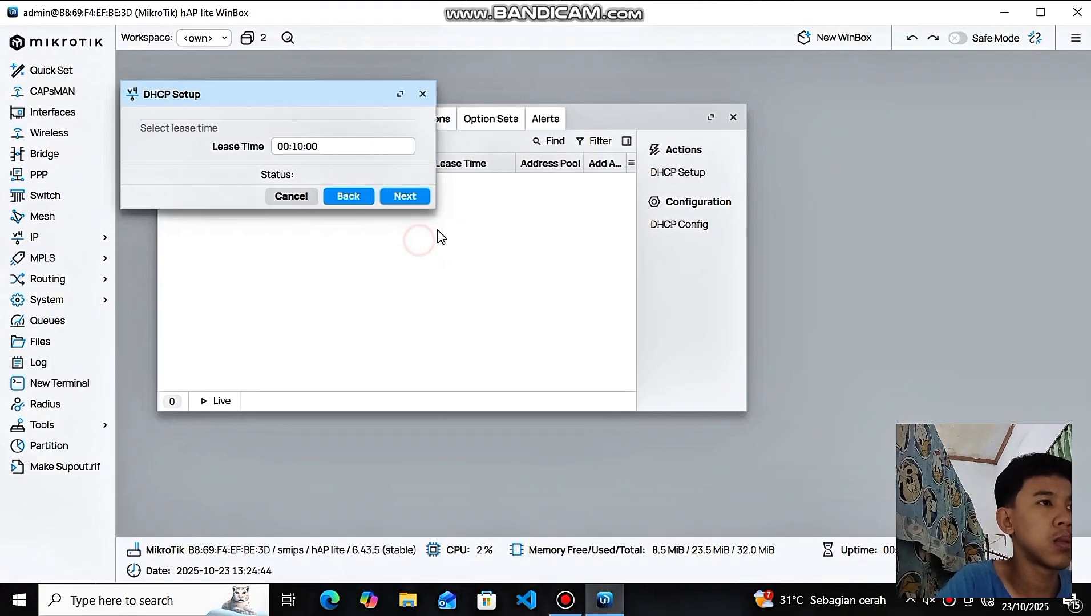
left_click(406, 199)
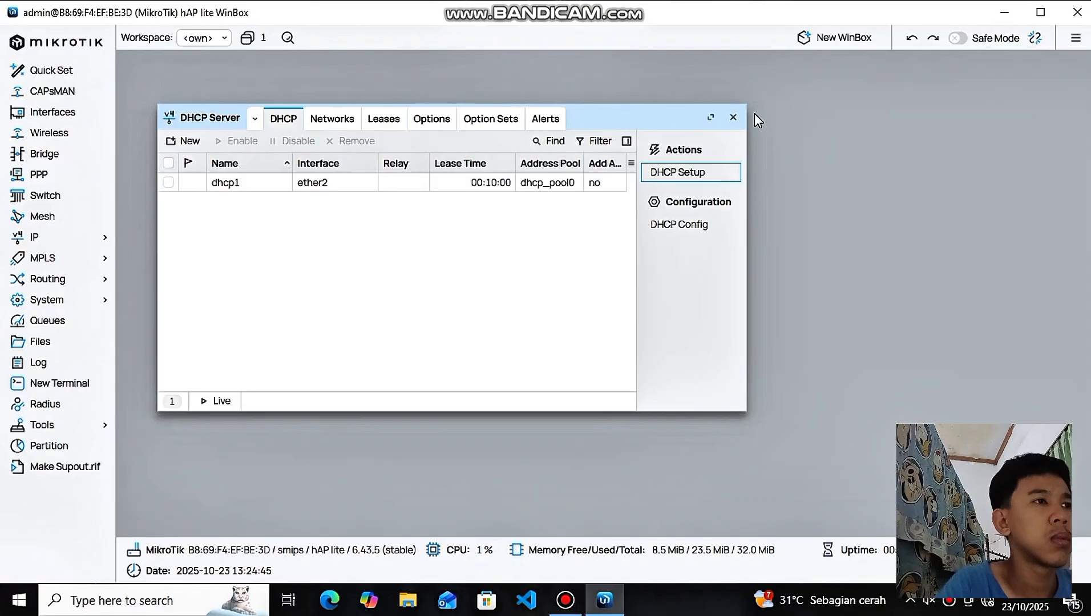
left_click(733, 117)
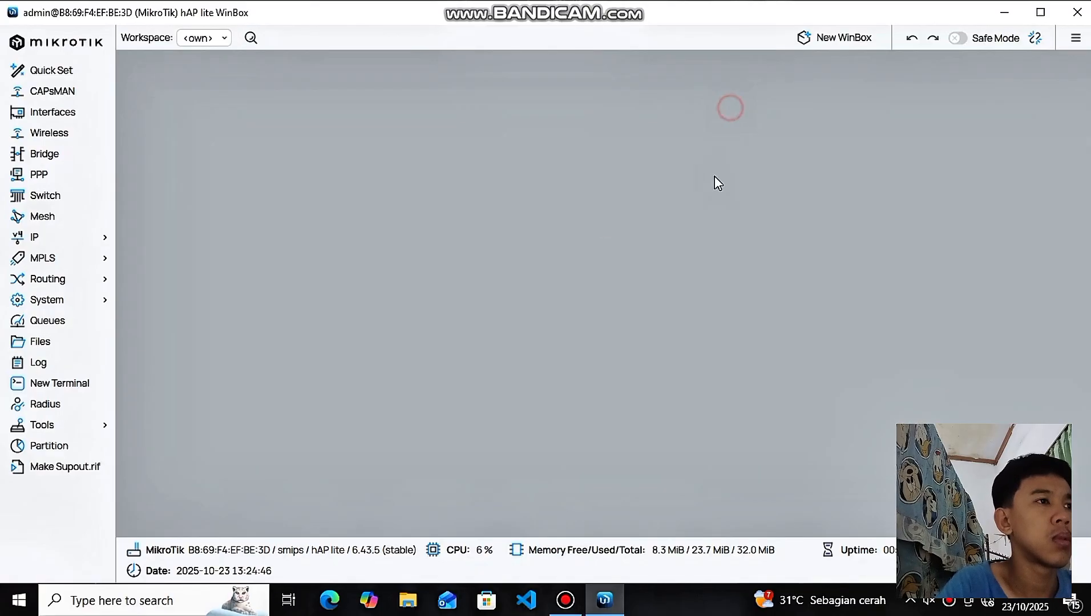
- Ping google.com from a new router terminal to test the internet connection
left_click(63, 383)
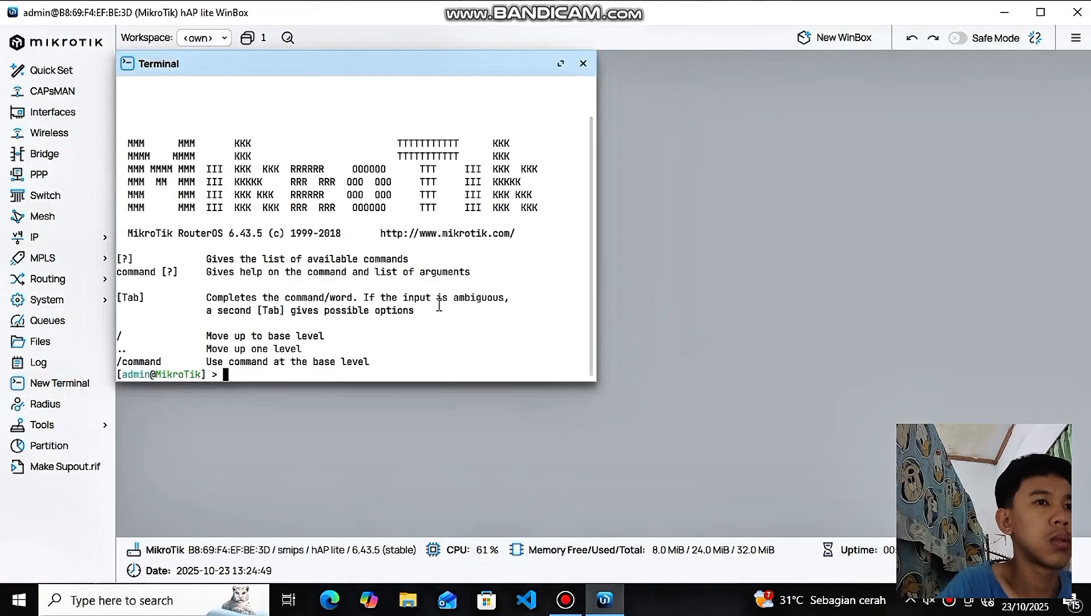
type("pin")
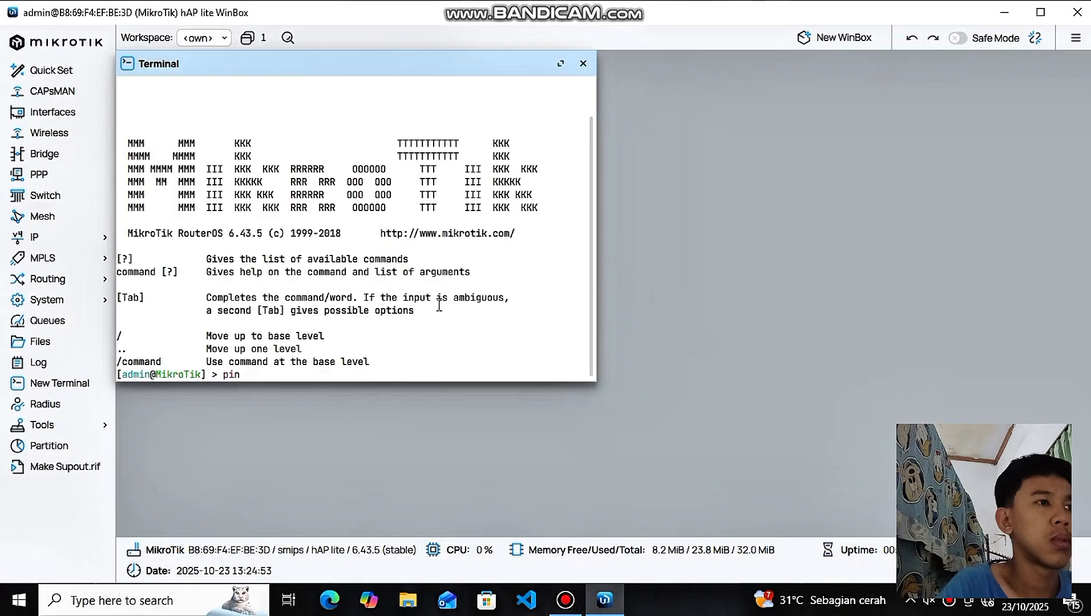
type("g g")
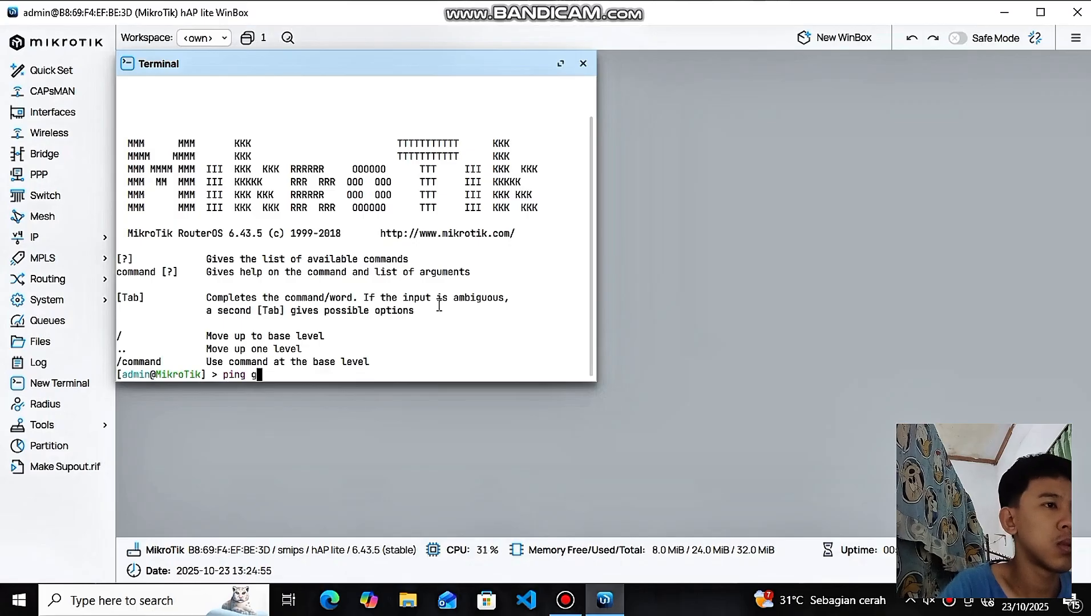
type("oogle.com")
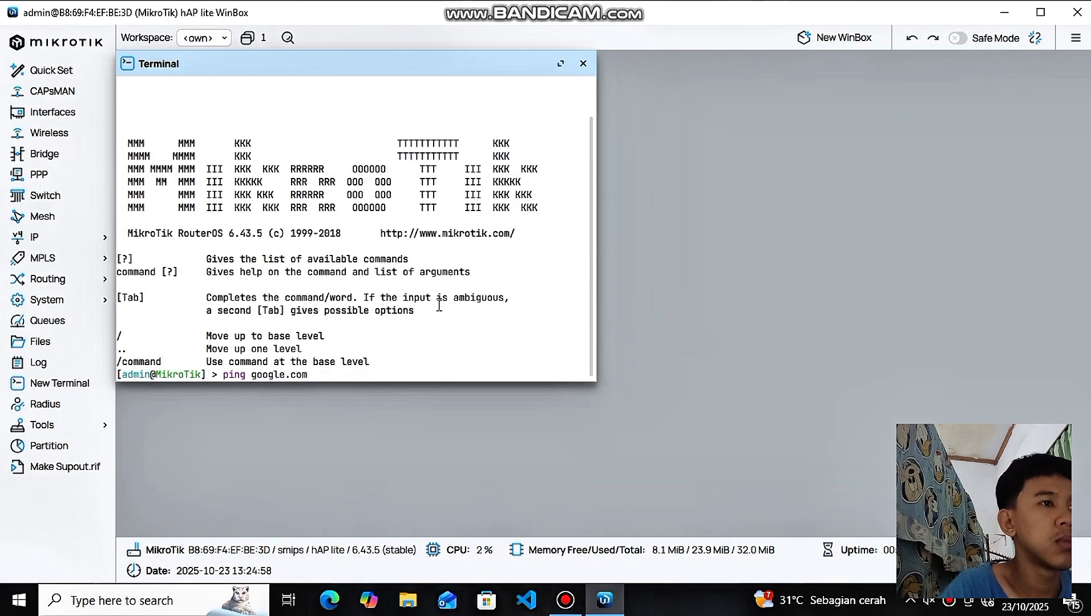
key("Return")
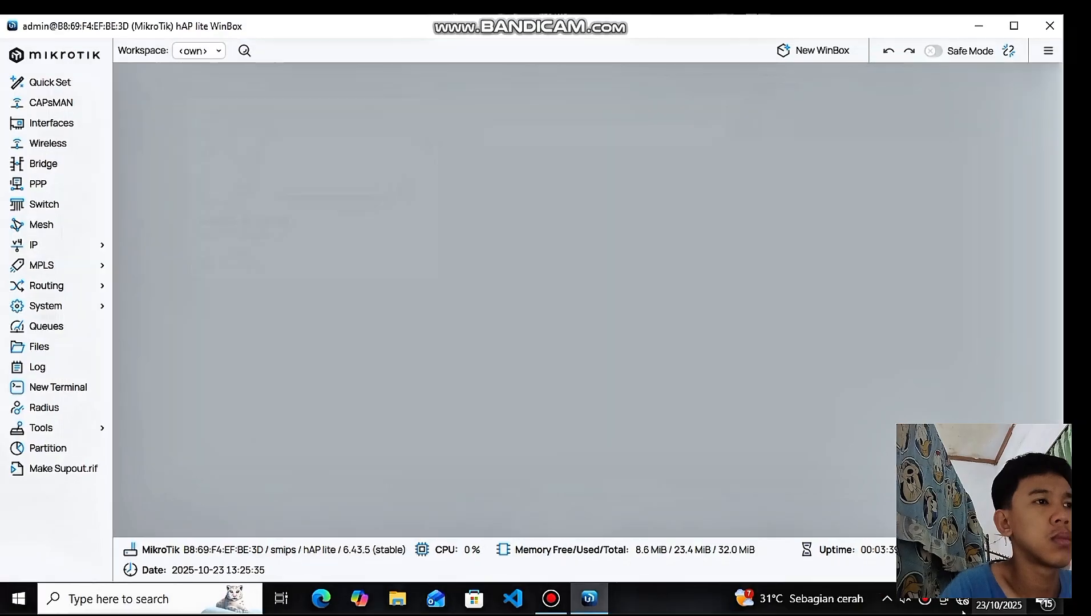
- Switch to the Windows network settings and open the list of network adapters
left_click(964, 603)
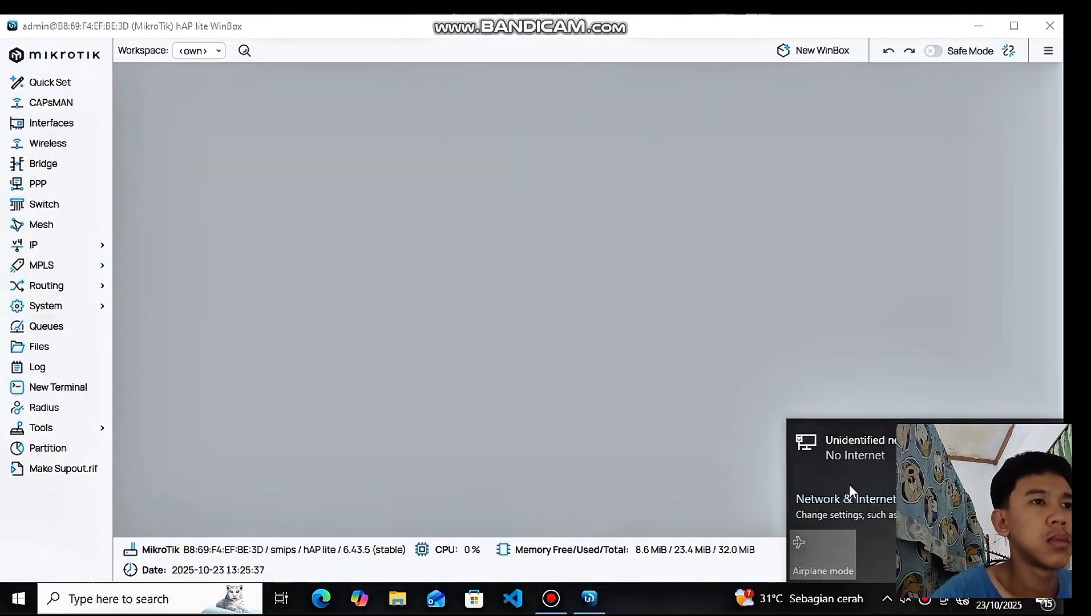
left_click(862, 506)
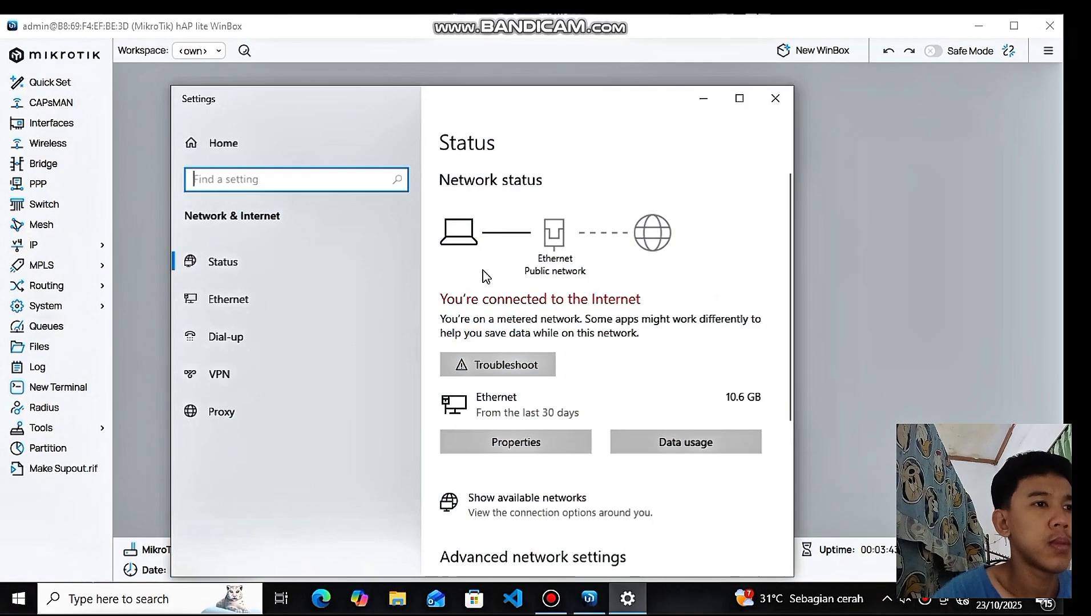
scroll(516, 462, "down", 1)
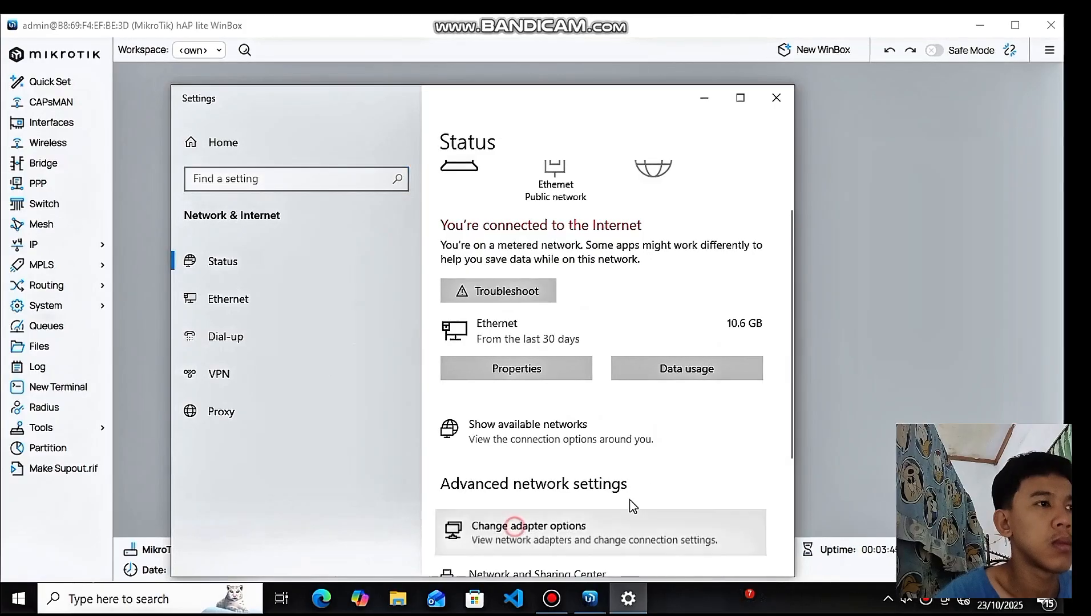
left_click(518, 525)
- Disable and re-enable the Ethernet adapter, and close the Network Connections and Settings windows
left_click(219, 171)
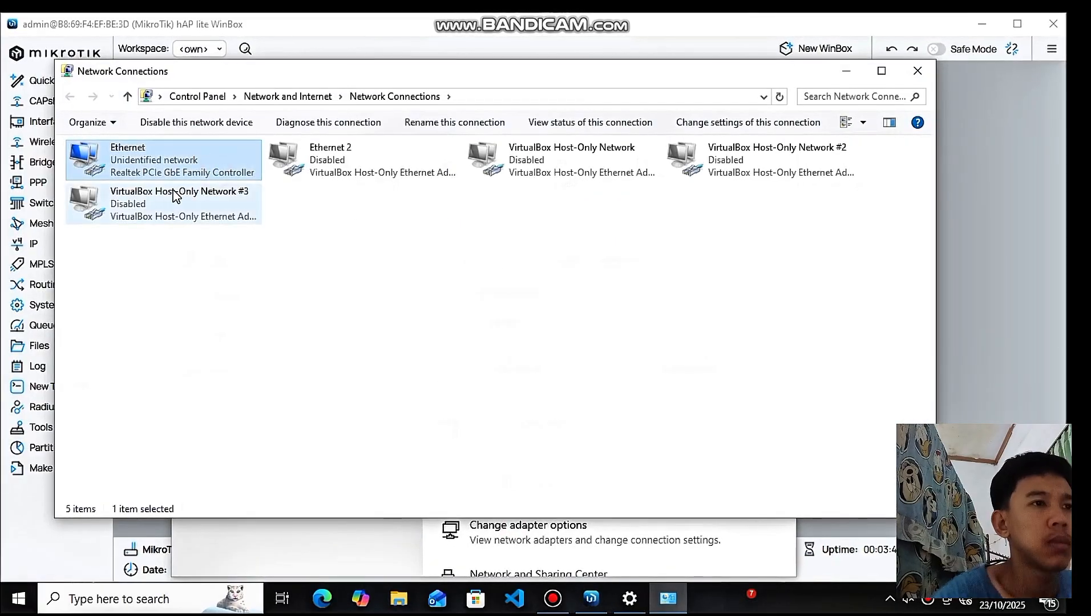
left_click(216, 122)
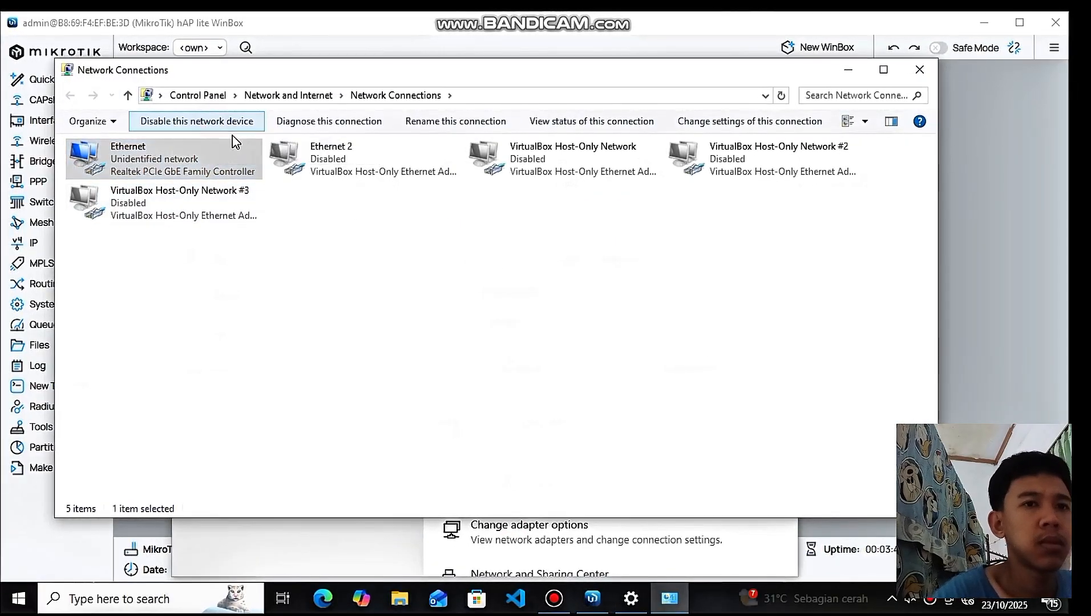
left_click(231, 119)
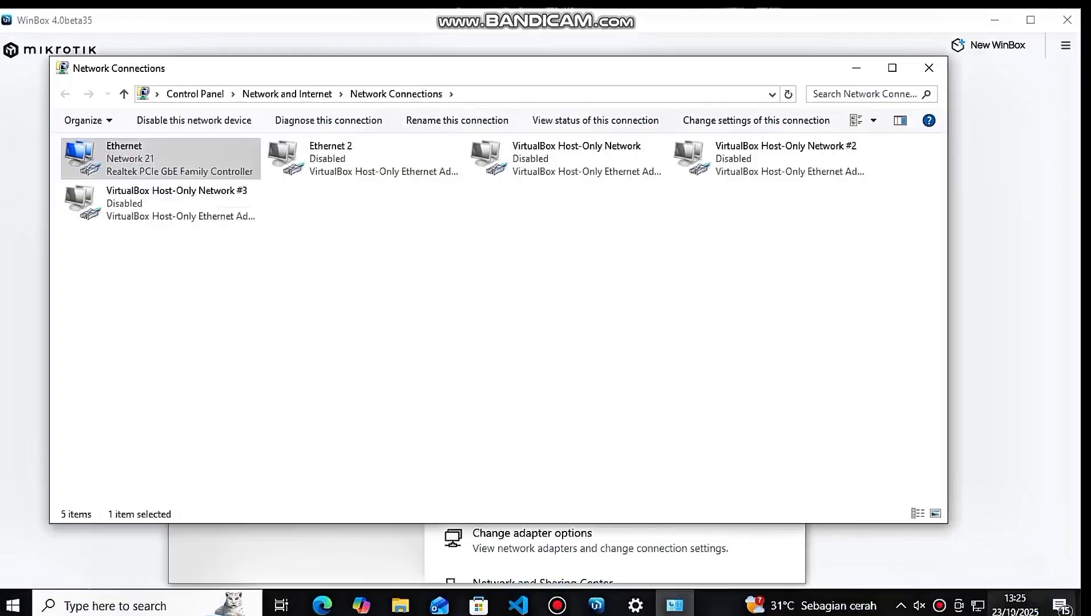
left_click(928, 67)
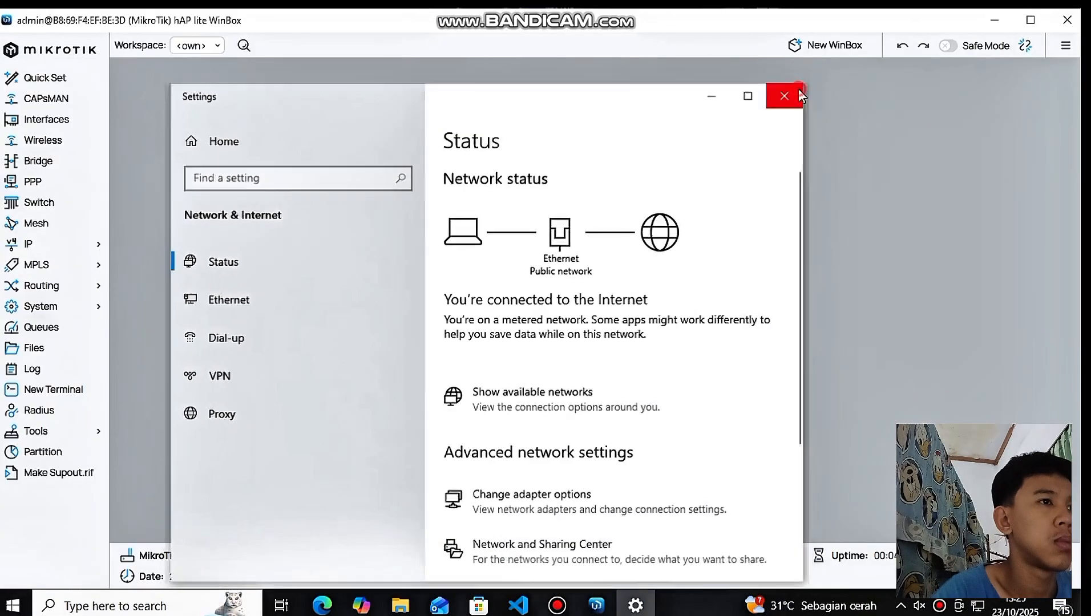
left_click(783, 96)
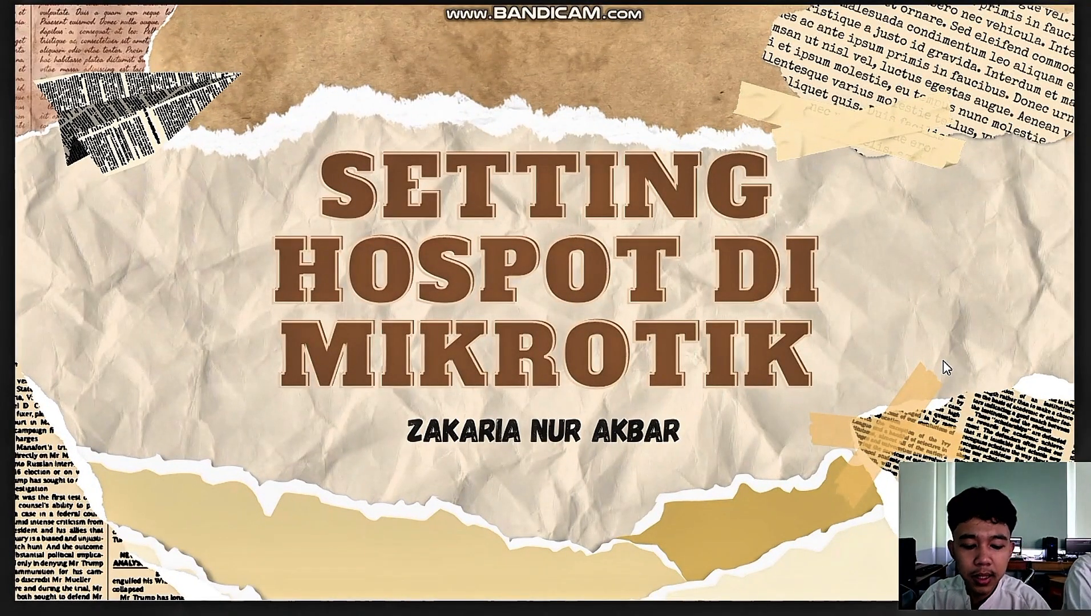
key("Page_Down")
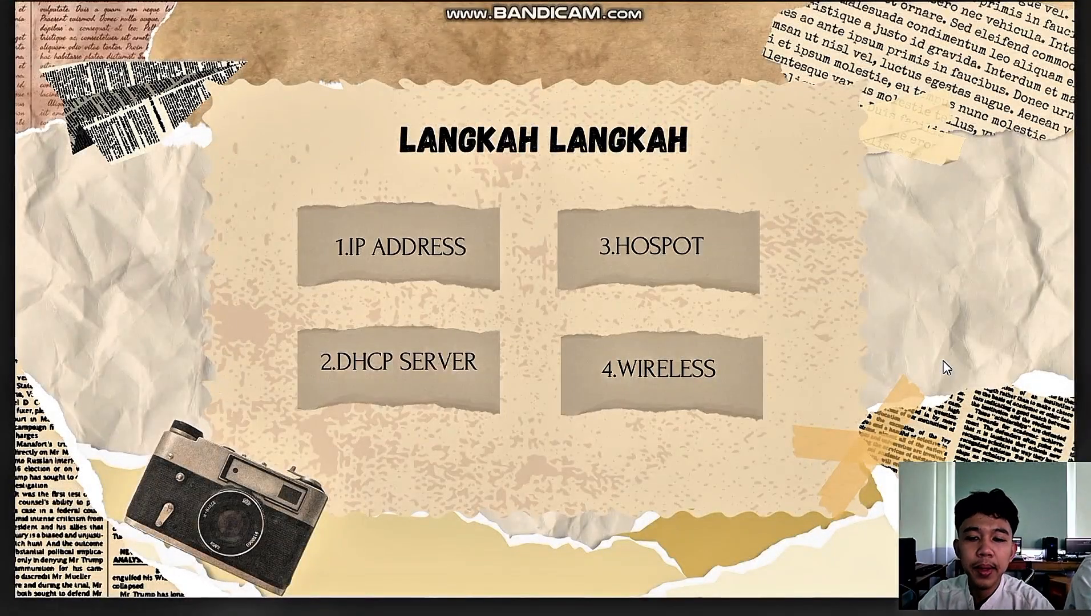